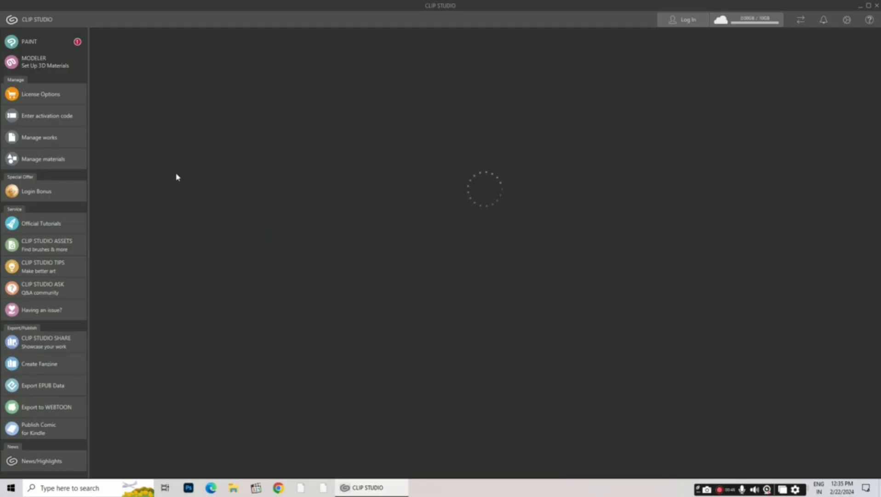
Step: Launch Clip Studio Paint EX from the Clip Studio hub
{"action": "left_click", "coordinate": [48, 51]}
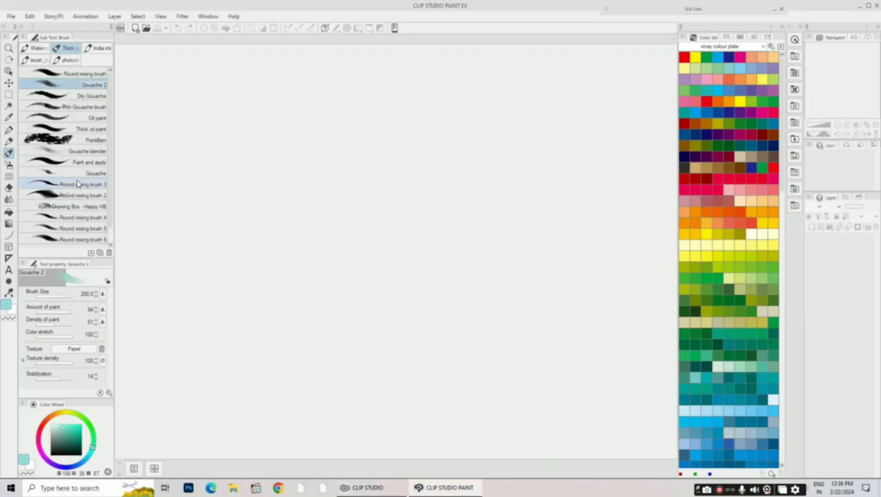
Step: Create a new 9.00 x 11.50 in, 300 dpi canvas
{"action": "left_click", "coordinate": [10, 17]}
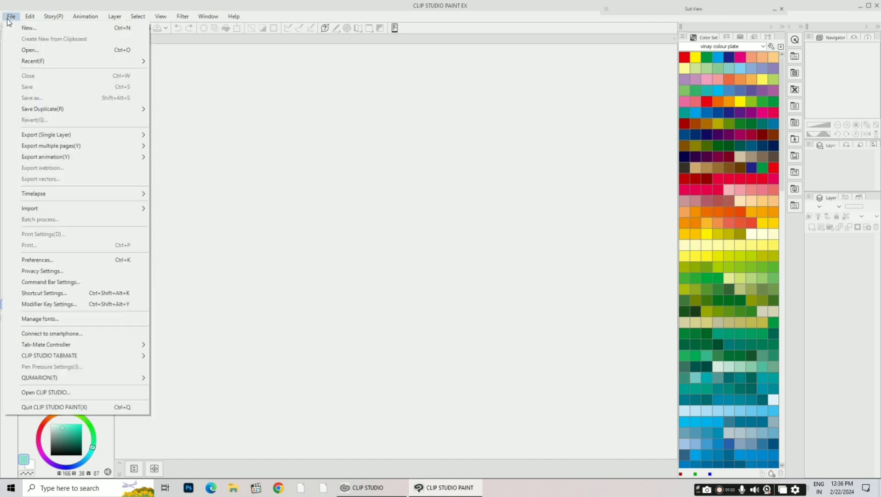
{"action": "left_click", "coordinate": [37, 29]}
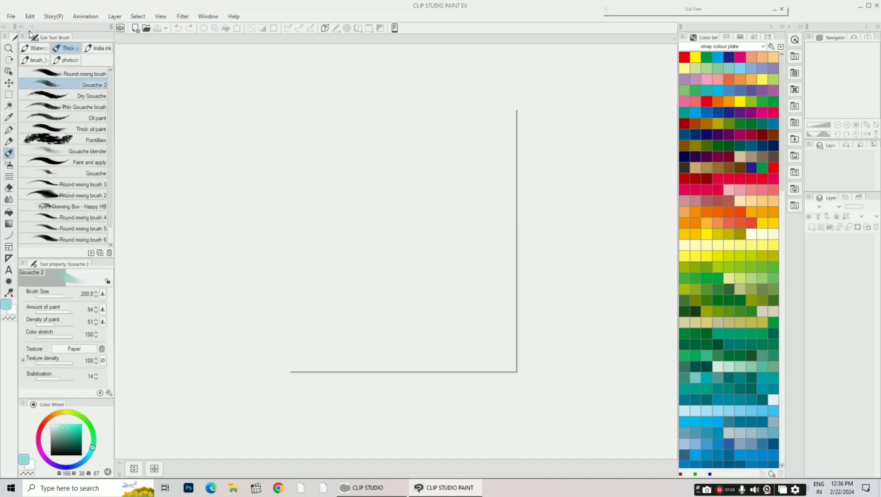
{"action": "left_click", "coordinate": [483, 130]}
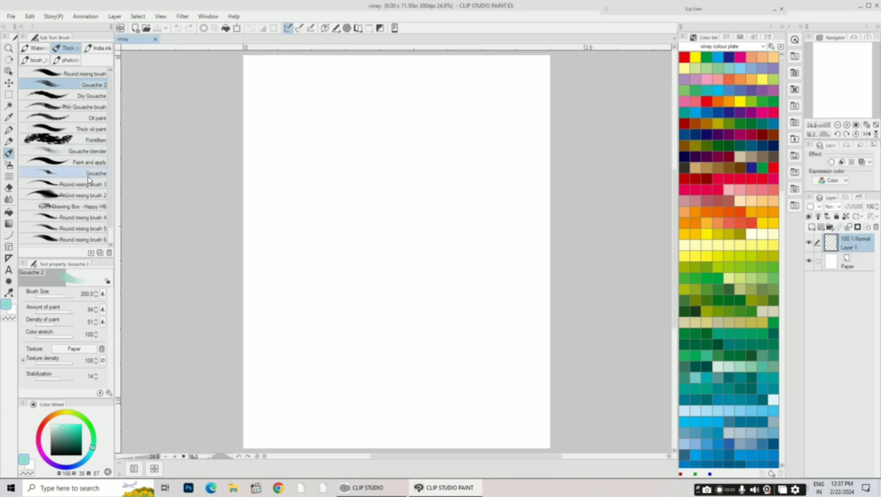
Step: Select the Gouache brush, try a few test strokes, then undo them
{"action": "left_click", "coordinate": [91, 176]}
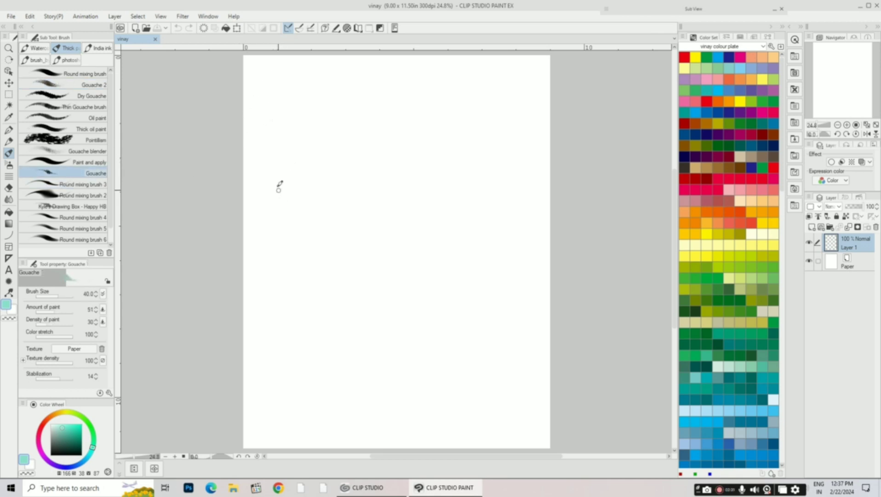
{"action": "left_click_drag", "start_coordinate": [281, 88], "coordinate": [394, 131]}
{"action": "left_click_drag", "start_coordinate": [309, 264], "coordinate": [324, 240]}
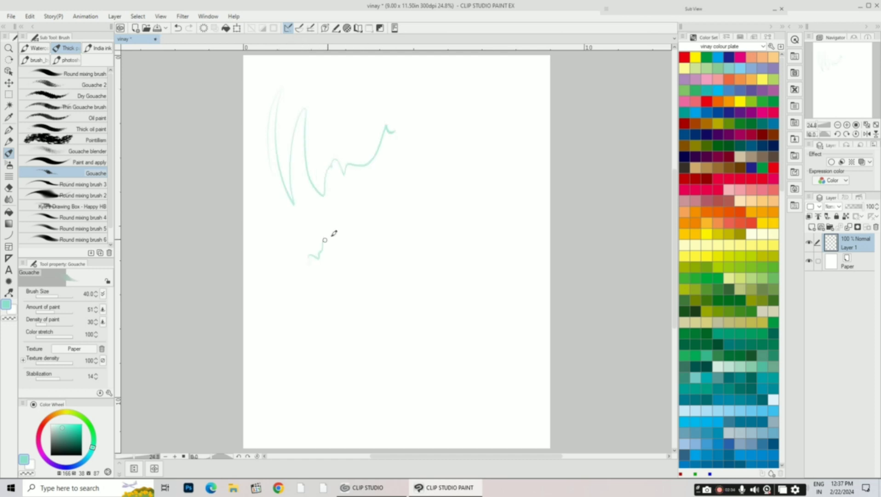
{"action": "left_click_drag", "start_coordinate": [317, 317], "coordinate": [373, 221]}
{"action": "mouse_move", "coordinate": [385, 267]}
{"action": "left_mouse_down"}
{"action": "mouse_move", "coordinate": [400, 291]}
{"action": "mouse_move", "coordinate": [481, 196]}
{"action": "mouse_move", "coordinate": [401, 340]}
{"action": "left_mouse_up"}
{"action": "left_click_drag", "start_coordinate": [409, 321], "coordinate": [471, 237]}
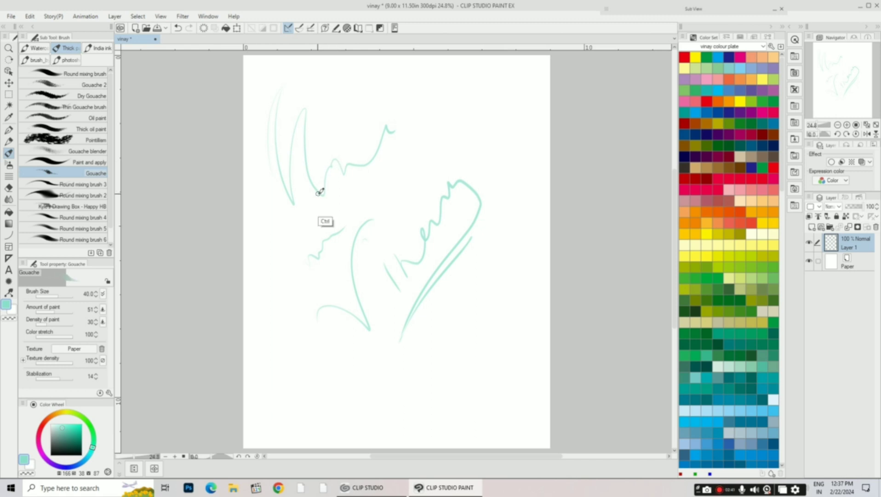
{"action": "key", "text": "ctrl+z"}
{"action": "key", "text": "ctrl+z"}
{"action": "key", "text": "ctrl+z"}
{"action": "key", "text": "ctrl+z"}
{"action": "key", "text": "ctrl+z"}
{"action": "key", "text": "ctrl+z"}
{"action": "key", "text": "ctrl+z"}
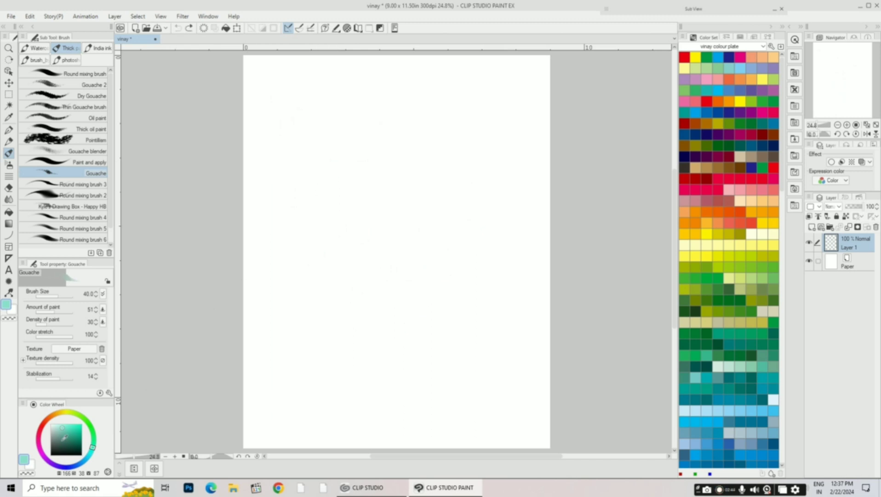
Step: Set the drawing colour to black and undo a trial circle
{"action": "left_click_drag", "start_coordinate": [65, 437], "coordinate": [52, 454]}
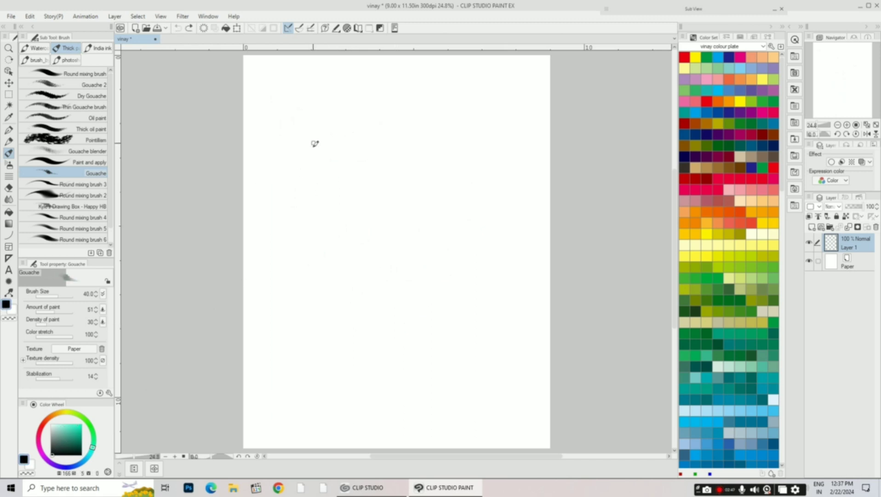
{"action": "left_click_drag", "start_coordinate": [312, 103], "coordinate": [315, 144]}
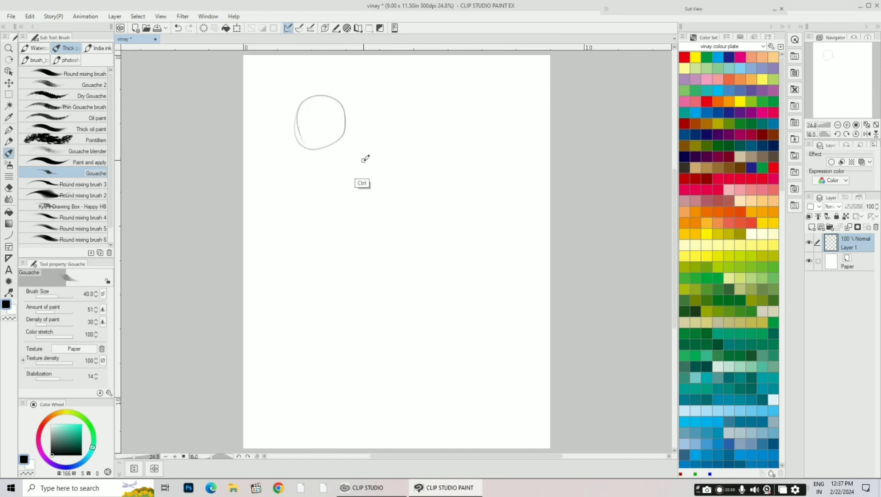
{"action": "key", "text": "ctrl+z"}
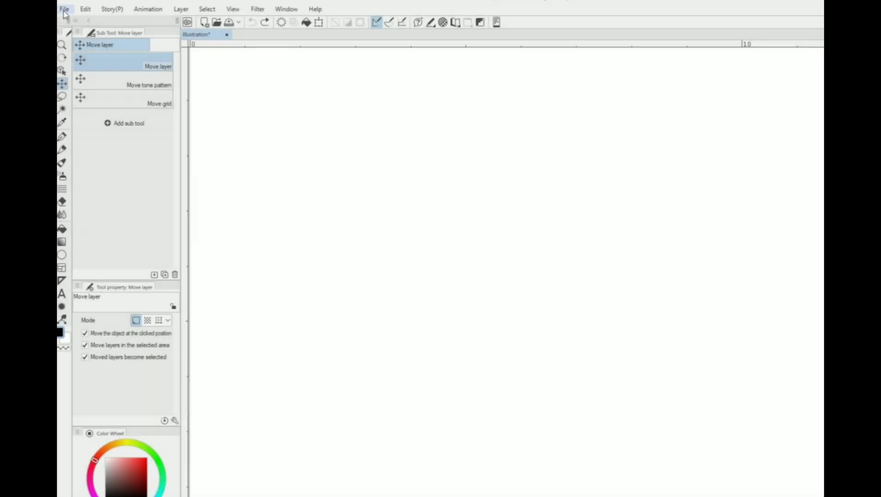
Step: Sketch the head circle with cross guide lines, plus the neck
{"action": "left_click", "coordinate": [62, 162]}
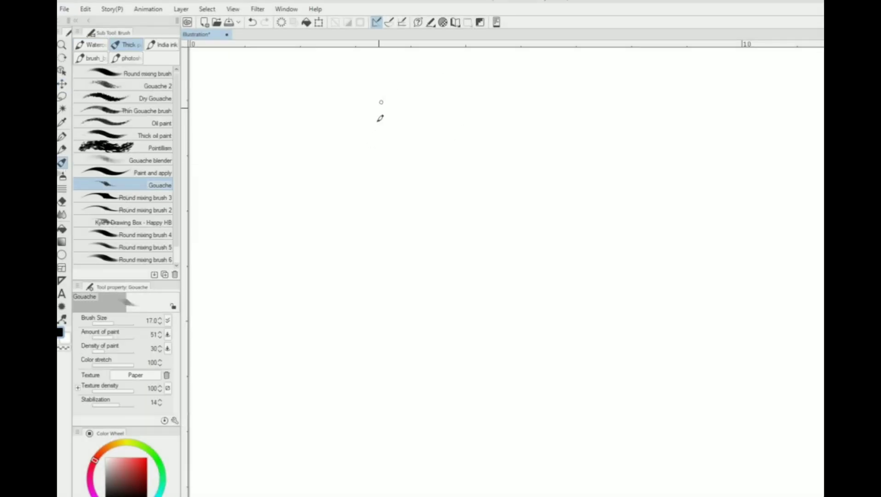
{"action": "left_click_drag", "start_coordinate": [391, 147], "coordinate": [405, 77]}
{"action": "mouse_move", "coordinate": [392, 148]}
{"action": "left_mouse_down"}
{"action": "mouse_move", "coordinate": [458, 95]}
{"action": "mouse_move", "coordinate": [442, 154]}
{"action": "left_mouse_up"}
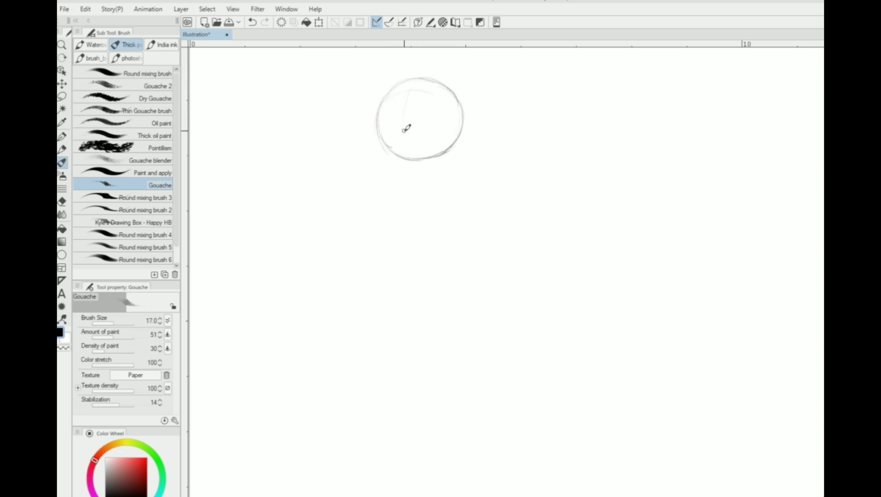
{"action": "left_click_drag", "start_coordinate": [412, 79], "coordinate": [407, 161]}
{"action": "left_click_drag", "start_coordinate": [378, 125], "coordinate": [463, 120]}
{"action": "left_click_drag", "start_coordinate": [407, 162], "coordinate": [399, 198]}
{"action": "left_click_drag", "start_coordinate": [435, 160], "coordinate": [446, 239]}
Step: Sketch the torso, trousers with rumpled cuffs, shoes and a collar line
{"action": "left_click_drag", "start_coordinate": [397, 213], "coordinate": [402, 269]}
{"action": "left_click_drag", "start_coordinate": [445, 231], "coordinate": [447, 259]}
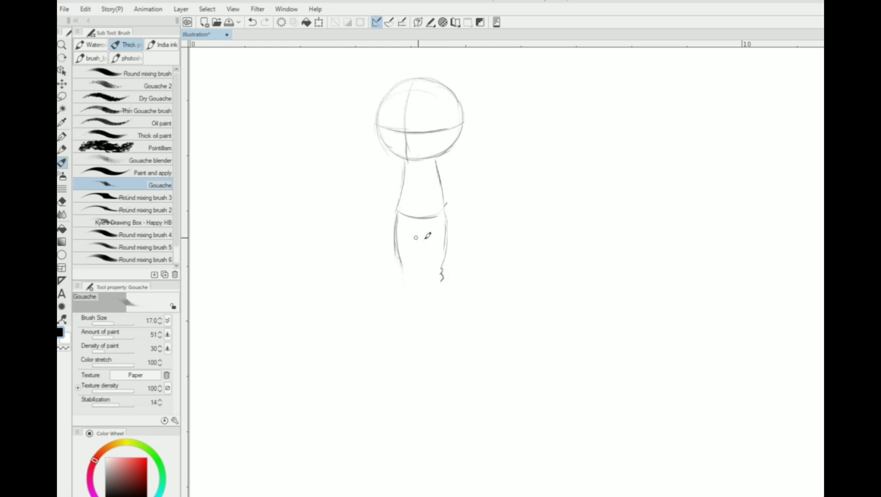
{"action": "mouse_move", "coordinate": [416, 220]}
{"action": "left_mouse_down"}
{"action": "mouse_move", "coordinate": [421, 283]}
{"action": "mouse_move", "coordinate": [444, 279]}
{"action": "left_mouse_up"}
{"action": "mouse_move", "coordinate": [397, 266]}
{"action": "left_mouse_down"}
{"action": "mouse_move", "coordinate": [421, 286]}
{"action": "mouse_move", "coordinate": [390, 296]}
{"action": "mouse_move", "coordinate": [444, 298]}
{"action": "left_mouse_up"}
{"action": "left_click_drag", "start_coordinate": [389, 291], "coordinate": [438, 293]}
{"action": "mouse_move", "coordinate": [412, 161]}
{"action": "left_mouse_down"}
{"action": "mouse_move", "coordinate": [430, 161]}
{"action": "mouse_move", "coordinate": [450, 201]}
{"action": "mouse_move", "coordinate": [441, 188]}
{"action": "mouse_move", "coordinate": [419, 201]}
{"action": "mouse_move", "coordinate": [423, 207]}
{"action": "mouse_move", "coordinate": [460, 189]}
{"action": "mouse_move", "coordinate": [407, 200]}
{"action": "mouse_move", "coordinate": [448, 202]}
{"action": "left_mouse_up"}
Step: Erase and redraw the hand, arm and collar
{"action": "key", "text": "e"}
{"action": "key", "text": "b"}
{"action": "key", "text": "e"}
{"action": "key", "text": "b"}
{"action": "mouse_move", "coordinate": [442, 163]}
{"action": "left_mouse_down"}
{"action": "mouse_move", "coordinate": [451, 200]}
{"action": "mouse_move", "coordinate": [438, 207]}
{"action": "left_mouse_up"}
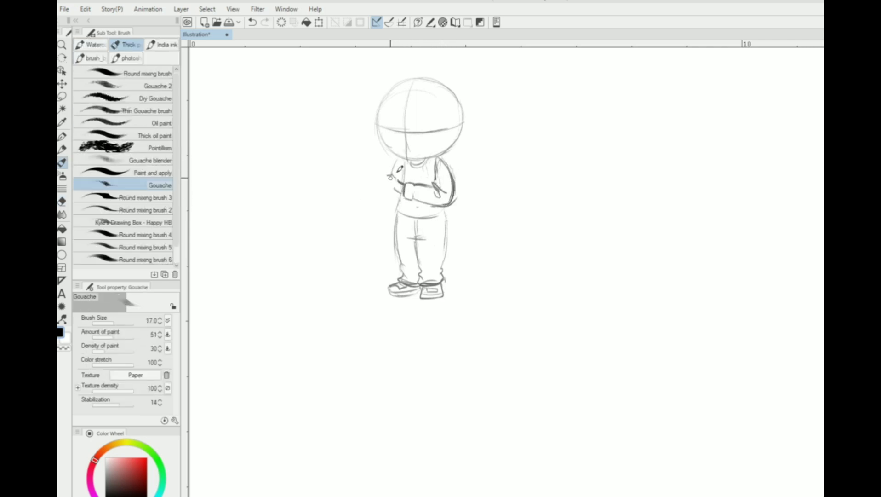
{"action": "mouse_move", "coordinate": [427, 163]}
{"action": "left_mouse_down"}
{"action": "mouse_move", "coordinate": [435, 174]}
{"action": "mouse_move", "coordinate": [412, 194]}
{"action": "mouse_move", "coordinate": [455, 237]}
{"action": "left_mouse_up"}
{"action": "key", "text": "e"}
{"action": "key", "text": "b"}
Step: Sketch the open jacket edges and collar, then outline the backpack
{"action": "left_click_drag", "start_coordinate": [454, 204], "coordinate": [457, 239]}
{"action": "left_click_drag", "start_coordinate": [417, 157], "coordinate": [391, 253]}
{"action": "left_click_drag", "start_coordinate": [398, 200], "coordinate": [389, 236]}
{"action": "mouse_move", "coordinate": [412, 150]}
{"action": "left_mouse_down"}
{"action": "mouse_move", "coordinate": [400, 177]}
{"action": "mouse_move", "coordinate": [388, 177]}
{"action": "mouse_move", "coordinate": [400, 193]}
{"action": "mouse_move", "coordinate": [387, 201]}
{"action": "mouse_move", "coordinate": [391, 212]}
{"action": "mouse_move", "coordinate": [427, 225]}
{"action": "left_mouse_up"}
{"action": "key", "text": "ctrl+z"}
{"action": "mouse_move", "coordinate": [423, 91]}
{"action": "left_mouse_down"}
{"action": "mouse_move", "coordinate": [406, 158]}
{"action": "mouse_move", "coordinate": [465, 202]}
{"action": "mouse_move", "coordinate": [459, 230]}
{"action": "left_mouse_up"}
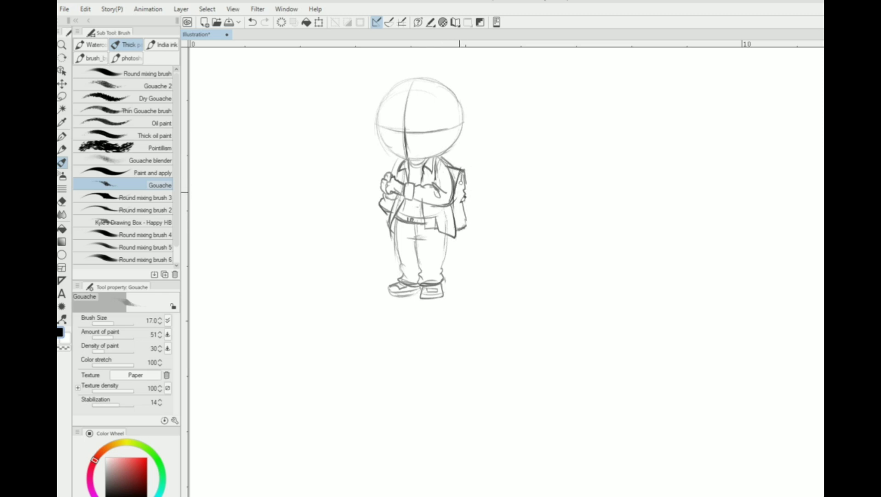
{"action": "left_click_drag", "start_coordinate": [462, 175], "coordinate": [465, 217]}
Step: Sketch the eyes, eyebrows, cheek contour, both ears and tousled hair strands
{"action": "left_click_drag", "start_coordinate": [418, 125], "coordinate": [437, 126]}
{"action": "mouse_move", "coordinate": [382, 123]}
{"action": "left_mouse_down"}
{"action": "mouse_move", "coordinate": [398, 125]}
{"action": "mouse_move", "coordinate": [393, 110]}
{"action": "left_mouse_up"}
{"action": "mouse_move", "coordinate": [419, 113]}
{"action": "left_mouse_down"}
{"action": "mouse_move", "coordinate": [431, 111]}
{"action": "mouse_move", "coordinate": [386, 143]}
{"action": "left_mouse_up"}
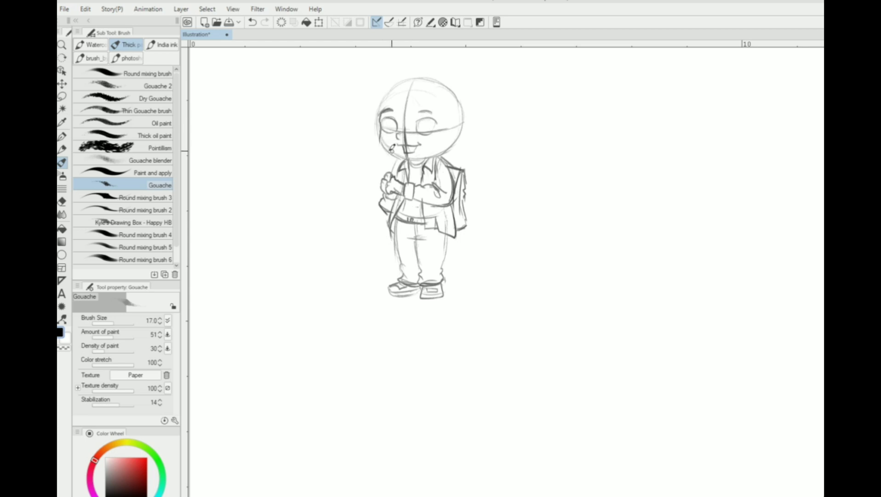
{"action": "left_click_drag", "start_coordinate": [459, 125], "coordinate": [463, 146]}
{"action": "left_click_drag", "start_coordinate": [380, 125], "coordinate": [374, 141]}
{"action": "left_click_drag", "start_coordinate": [453, 109], "coordinate": [457, 136]}
{"action": "left_click_drag", "start_coordinate": [419, 113], "coordinate": [432, 110]}
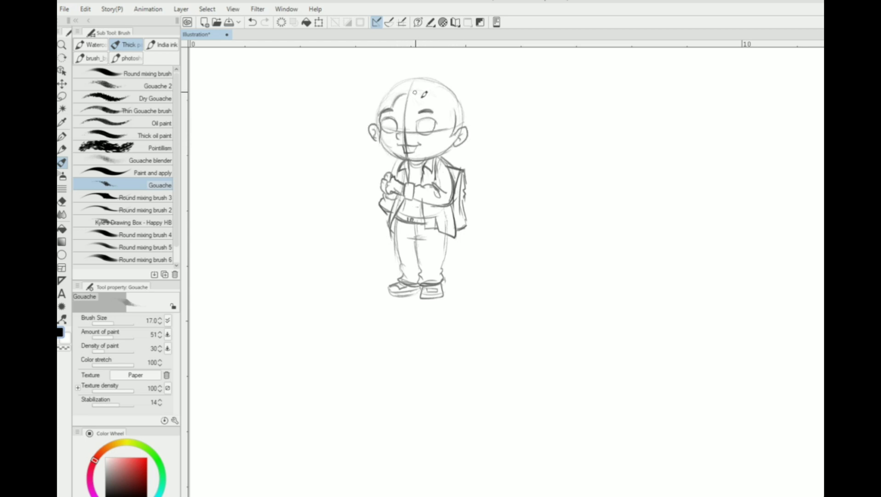
{"action": "mouse_move", "coordinate": [414, 80]}
{"action": "left_mouse_down"}
{"action": "mouse_move", "coordinate": [425, 108]}
{"action": "mouse_move", "coordinate": [440, 106]}
{"action": "mouse_move", "coordinate": [382, 103]}
{"action": "mouse_move", "coordinate": [396, 115]}
{"action": "mouse_move", "coordinate": [453, 117]}
{"action": "left_mouse_up"}
{"action": "mouse_move", "coordinate": [384, 94]}
{"action": "left_mouse_down"}
{"action": "mouse_move", "coordinate": [368, 110]}
{"action": "mouse_move", "coordinate": [409, 69]}
{"action": "mouse_move", "coordinate": [472, 99]}
{"action": "left_mouse_up"}
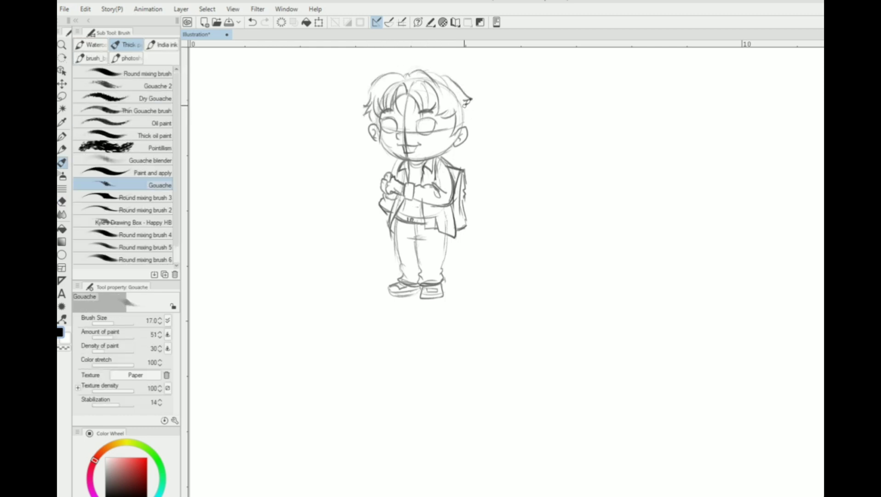
Step: Zoom in to draw and darkly shade the irises of both eyes
{"action": "scroll", "coordinate": [419, 113], "scroll_direction": "up", "scroll_amount": 2}
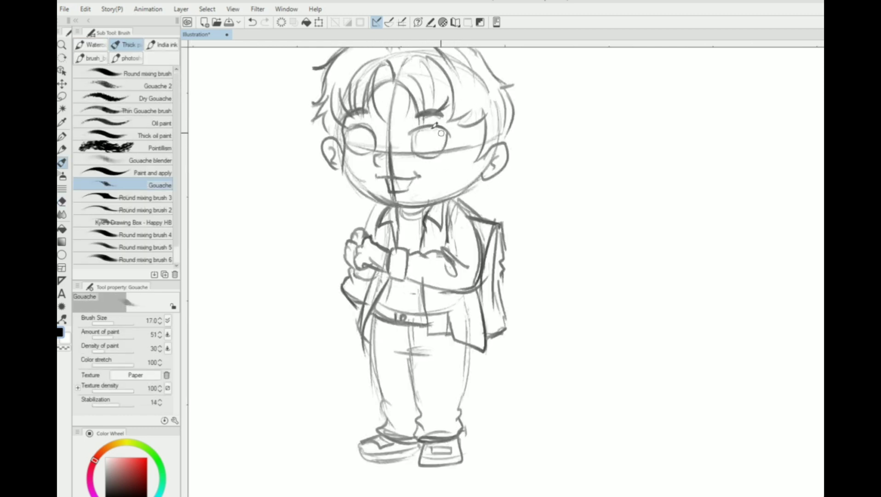
{"action": "left_click_drag", "start_coordinate": [368, 129], "coordinate": [364, 148]}
{"action": "mouse_move", "coordinate": [435, 131]}
{"action": "left_mouse_down"}
{"action": "mouse_move", "coordinate": [447, 140]}
{"action": "mouse_move", "coordinate": [435, 151]}
{"action": "left_mouse_up"}
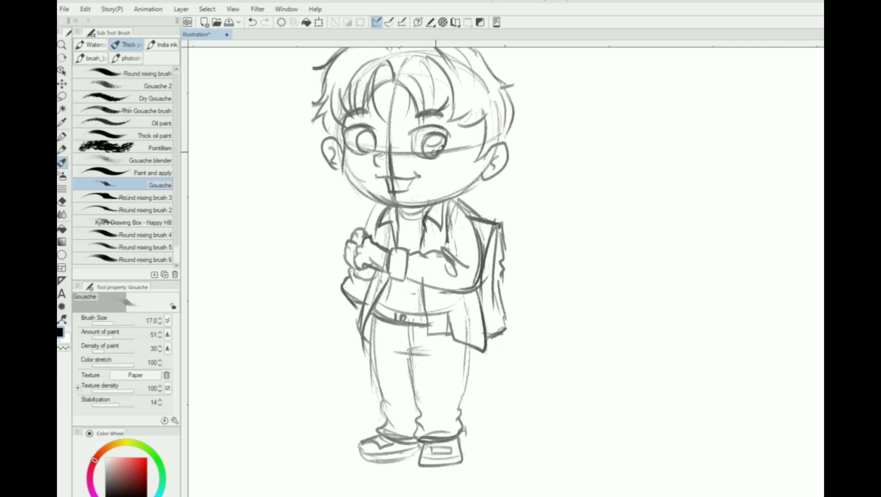
{"action": "left_click_drag", "start_coordinate": [368, 136], "coordinate": [377, 152]}
{"action": "left_click_drag", "start_coordinate": [433, 141], "coordinate": [437, 156]}
{"action": "left_click_drag", "start_coordinate": [364, 138], "coordinate": [377, 157]}
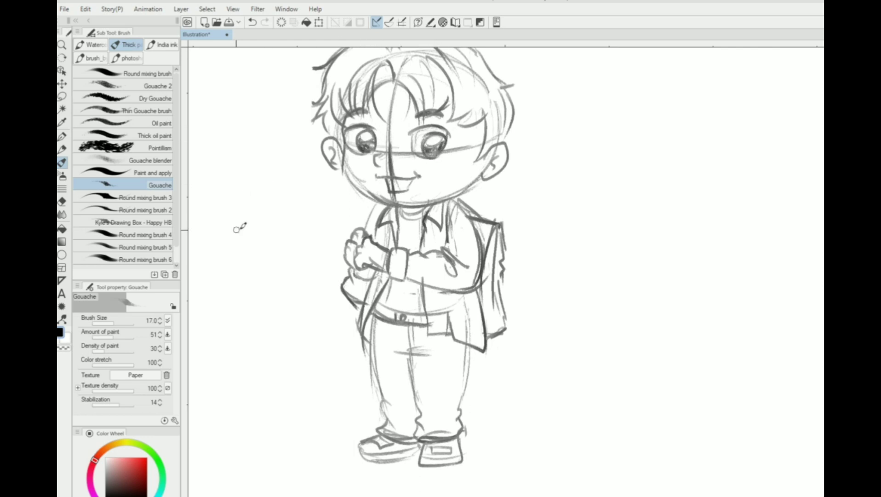
{"action": "scroll", "coordinate": [434, 201], "scroll_direction": "down", "scroll_amount": 2}
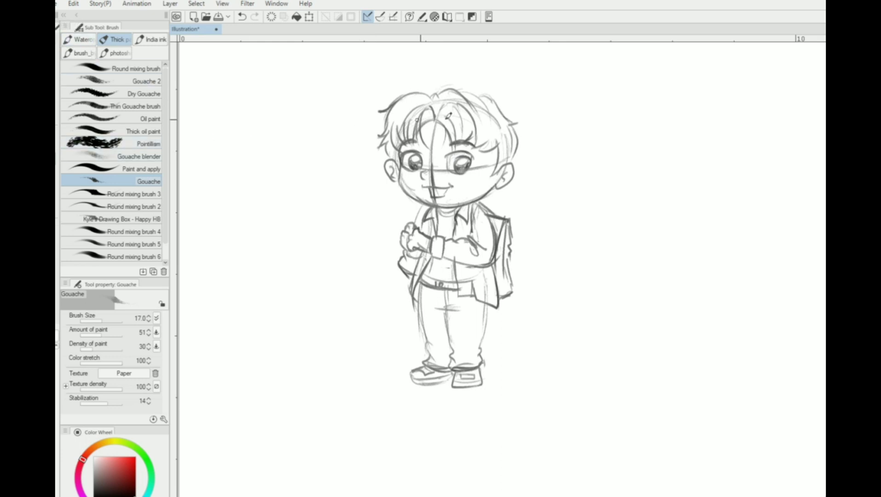
Step: Lasso the head, rotate it slightly clockwise and shift it up and right
{"action": "key", "text": "m"}
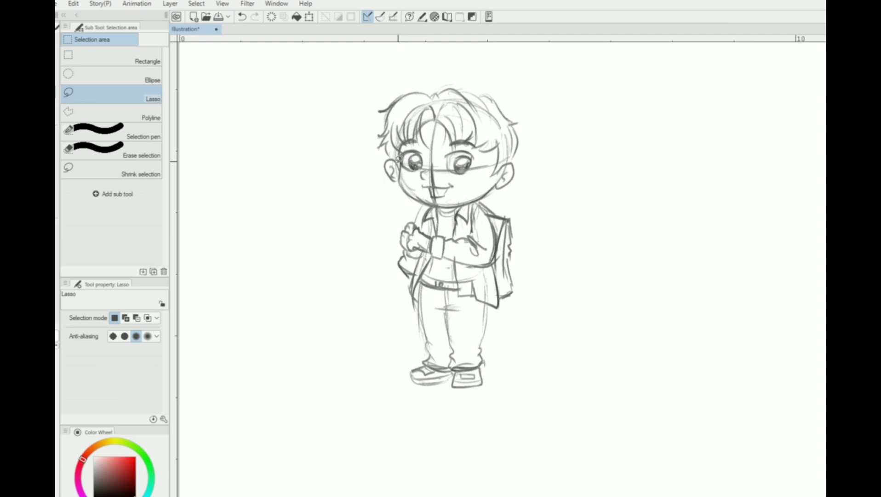
{"action": "mouse_move", "coordinate": [407, 196]}
{"action": "left_mouse_down"}
{"action": "mouse_move", "coordinate": [448, 205]}
{"action": "mouse_move", "coordinate": [512, 89]}
{"action": "mouse_move", "coordinate": [361, 184]}
{"action": "left_mouse_up"}
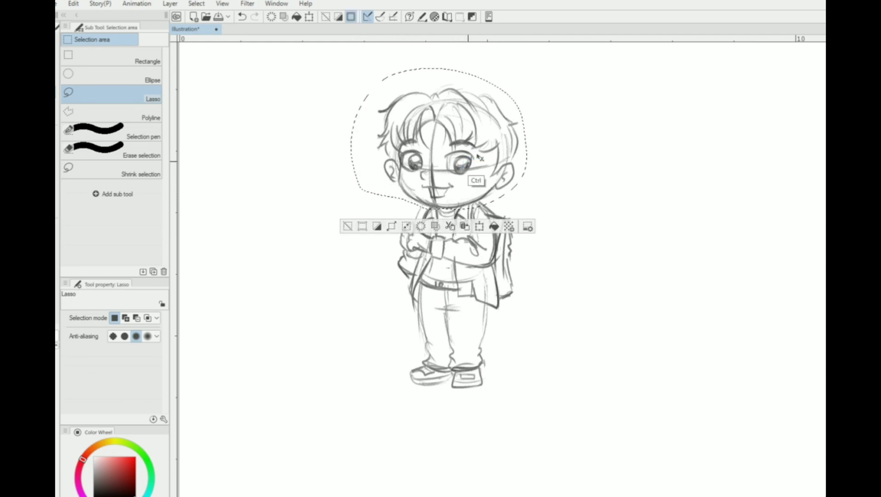
{"action": "left_click_drag", "start_coordinate": [479, 158], "coordinate": [504, 161]}
{"action": "key", "text": "ctrl+t"}
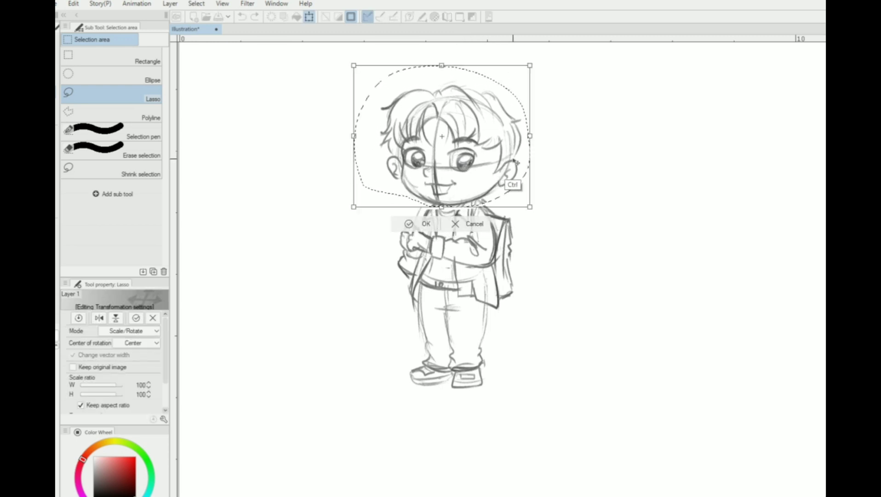
{"action": "mouse_move", "coordinate": [548, 151]}
{"action": "left_mouse_down"}
{"action": "mouse_move", "coordinate": [544, 165]}
{"action": "mouse_move", "coordinate": [558, 156]}
{"action": "left_mouse_up"}
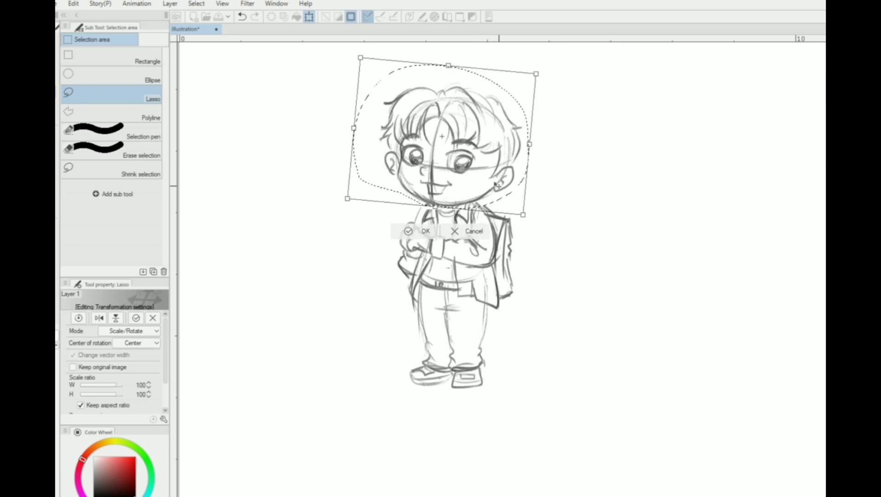
{"action": "left_click_drag", "start_coordinate": [469, 174], "coordinate": [465, 168]}
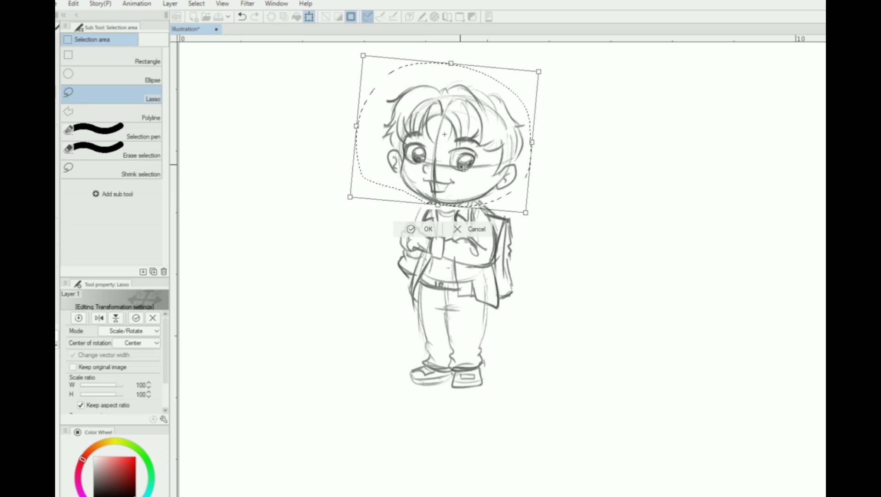
{"action": "key", "text": "Return"}
{"action": "key", "text": "ctrl+d"}
{"action": "key", "text": "b"}
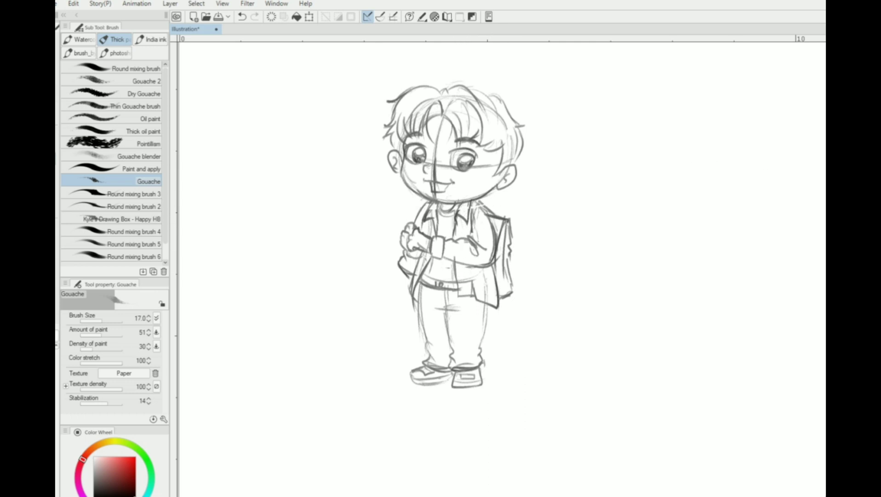
Step: Ink the hair strands, top hairline and spiky left hair in black
{"action": "scroll", "coordinate": [431, 237], "scroll_direction": "right", "scroll_amount": 2}
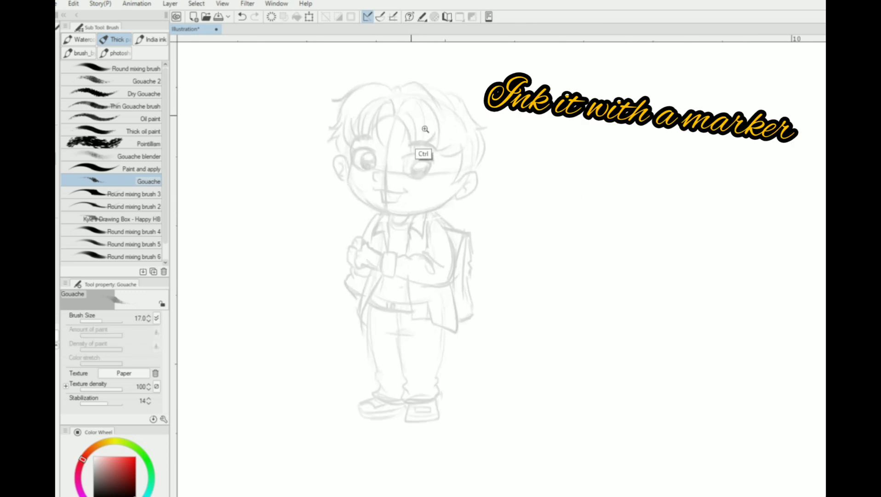
{"action": "left_click_drag", "start_coordinate": [384, 122], "coordinate": [421, 184]}
{"action": "left_click_drag", "start_coordinate": [346, 138], "coordinate": [379, 121]}
{"action": "mouse_move", "coordinate": [381, 121]}
{"action": "left_mouse_down"}
{"action": "mouse_move", "coordinate": [377, 90]}
{"action": "mouse_move", "coordinate": [367, 195]}
{"action": "left_mouse_up"}
{"action": "left_click_drag", "start_coordinate": [350, 94], "coordinate": [333, 170]}
{"action": "left_click_drag", "start_coordinate": [317, 118], "coordinate": [321, 172]}
{"action": "left_click_drag", "start_coordinate": [294, 114], "coordinate": [302, 180]}
{"action": "left_click_drag", "start_coordinate": [394, 68], "coordinate": [386, 63]}
{"action": "mouse_move", "coordinate": [377, 71]}
{"action": "left_mouse_down"}
{"action": "mouse_move", "coordinate": [277, 89]}
{"action": "mouse_move", "coordinate": [253, 147]}
{"action": "mouse_move", "coordinate": [276, 197]}
{"action": "left_mouse_up"}
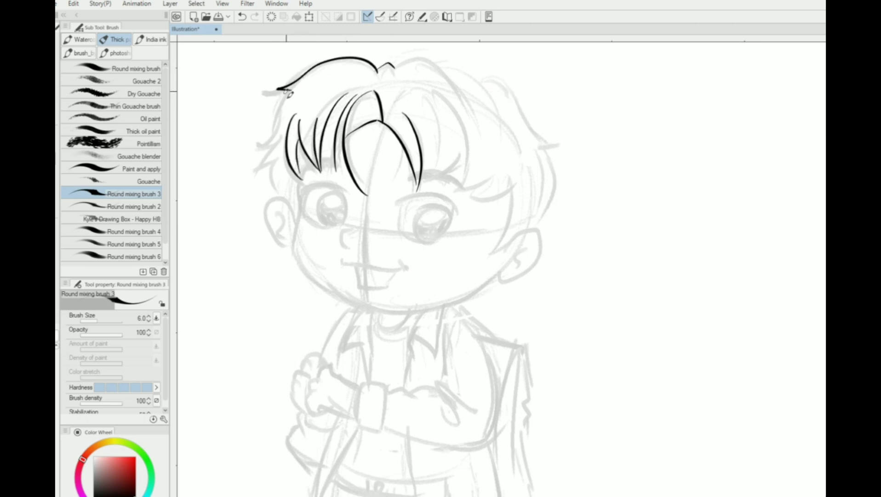
{"action": "mouse_move", "coordinate": [274, 131]}
{"action": "left_mouse_down"}
{"action": "mouse_move", "coordinate": [294, 258]}
{"action": "mouse_move", "coordinate": [329, 268]}
{"action": "left_mouse_up"}
Step: Ink the face, jaw, chin, ears and outer hair outline
{"action": "left_click_drag", "start_coordinate": [375, 276], "coordinate": [405, 273]}
{"action": "mouse_move", "coordinate": [329, 270]}
{"action": "left_mouse_down"}
{"action": "mouse_move", "coordinate": [460, 252]}
{"action": "mouse_move", "coordinate": [506, 210]}
{"action": "left_mouse_up"}
{"action": "left_click_drag", "start_coordinate": [299, 207], "coordinate": [331, 255]}
{"action": "mouse_move", "coordinate": [391, 115]}
{"action": "left_mouse_down"}
{"action": "mouse_move", "coordinate": [488, 133]}
{"action": "mouse_move", "coordinate": [560, 257]}
{"action": "left_mouse_up"}
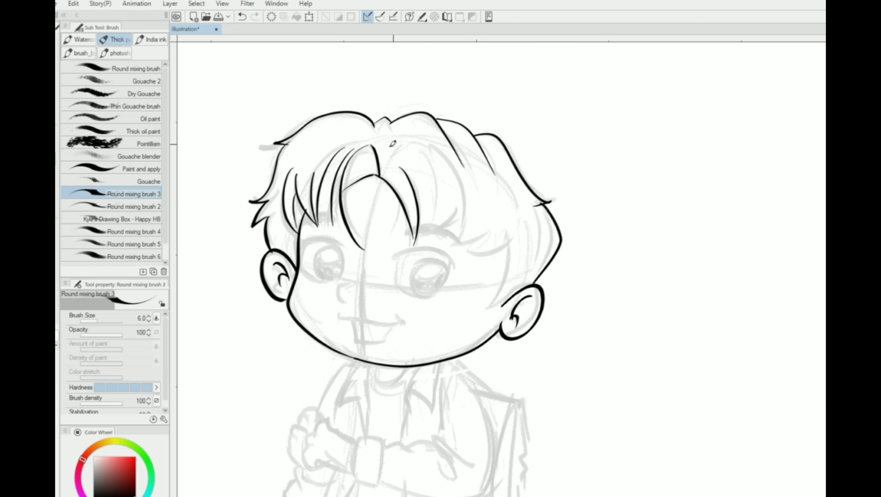
{"action": "left_click_drag", "start_coordinate": [391, 144], "coordinate": [458, 249]}
{"action": "left_click_drag", "start_coordinate": [405, 170], "coordinate": [421, 235]}
{"action": "left_click_drag", "start_coordinate": [453, 188], "coordinate": [506, 239]}
{"action": "left_click_drag", "start_coordinate": [509, 239], "coordinate": [483, 322]}
Step: Trim a stray cheek stroke and ink the fringe strands
{"action": "key", "text": "e"}
{"action": "key", "text": "b"}
{"action": "left_click_drag", "start_coordinate": [357, 123], "coordinate": [378, 161]}
{"action": "left_click_drag", "start_coordinate": [322, 159], "coordinate": [350, 262]}
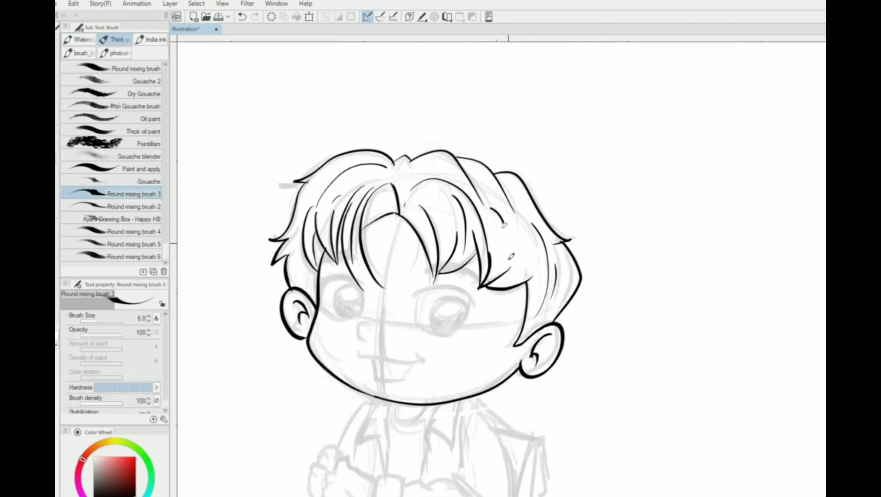
{"action": "left_click_drag", "start_coordinate": [487, 191], "coordinate": [506, 283]}
{"action": "left_click_drag", "start_coordinate": [444, 203], "coordinate": [430, 296]}
{"action": "left_click_drag", "start_coordinate": [321, 267], "coordinate": [374, 260]}
{"action": "left_click_drag", "start_coordinate": [427, 270], "coordinate": [475, 275]}
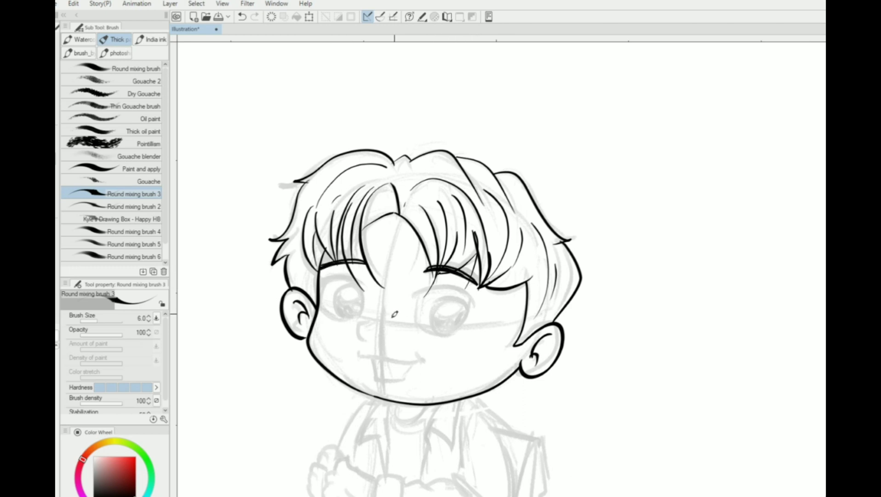
{"action": "key", "text": "ctrl+z"}
{"action": "key", "text": "ctrl+z"}
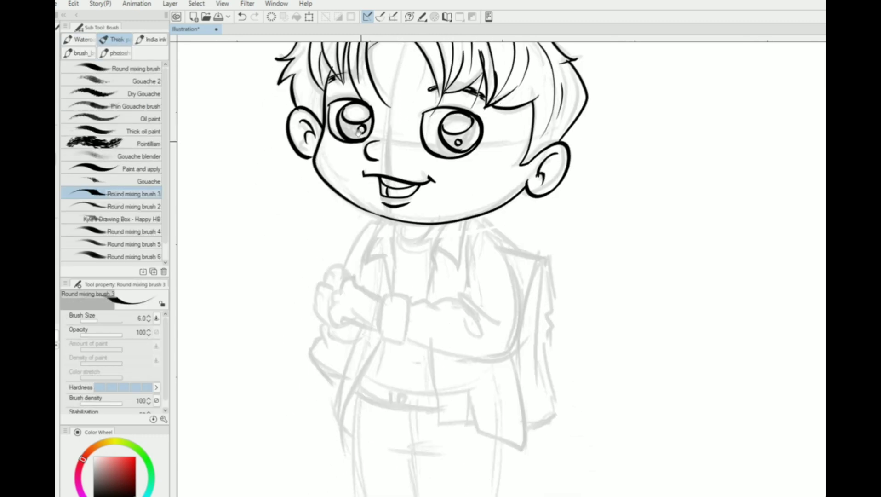
Step: Ink the sleeve and cuff edges and the jacket outline and hem
{"action": "left_click_drag", "start_coordinate": [416, 131], "coordinate": [400, 193]}
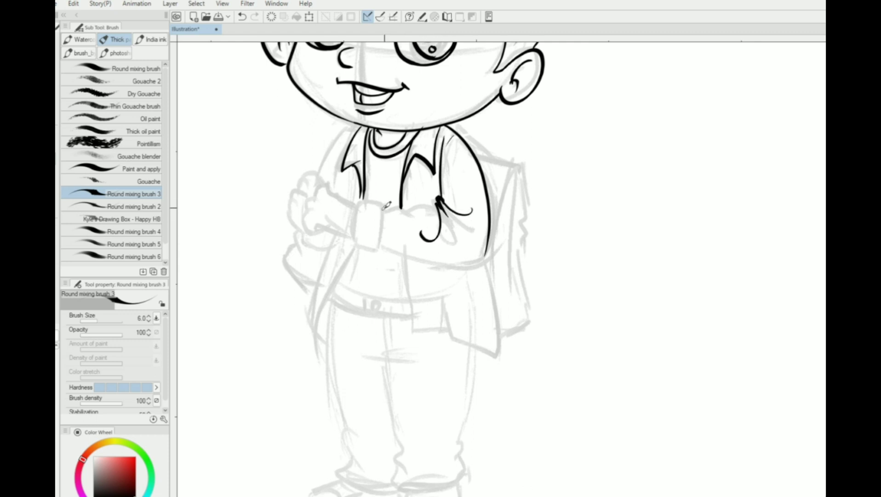
{"action": "left_click_drag", "start_coordinate": [386, 206], "coordinate": [437, 204]}
{"action": "left_click_drag", "start_coordinate": [394, 237], "coordinate": [419, 243]}
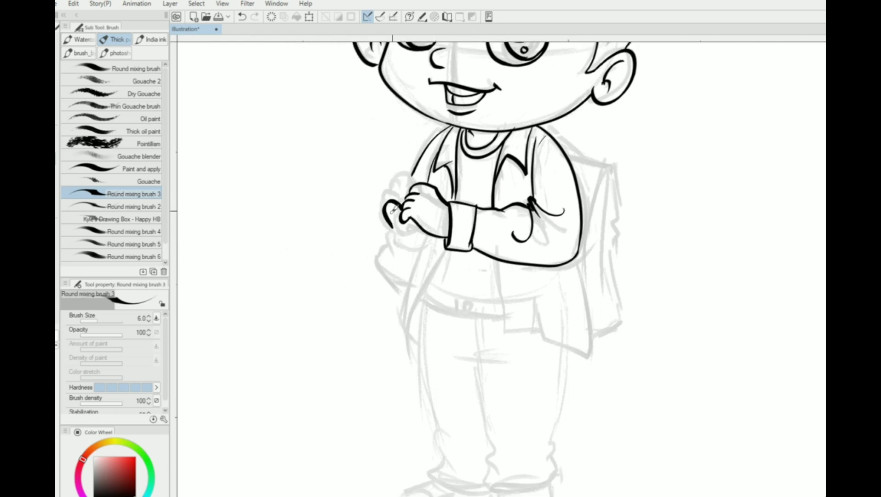
{"action": "left_click_drag", "start_coordinate": [430, 198], "coordinate": [407, 310]}
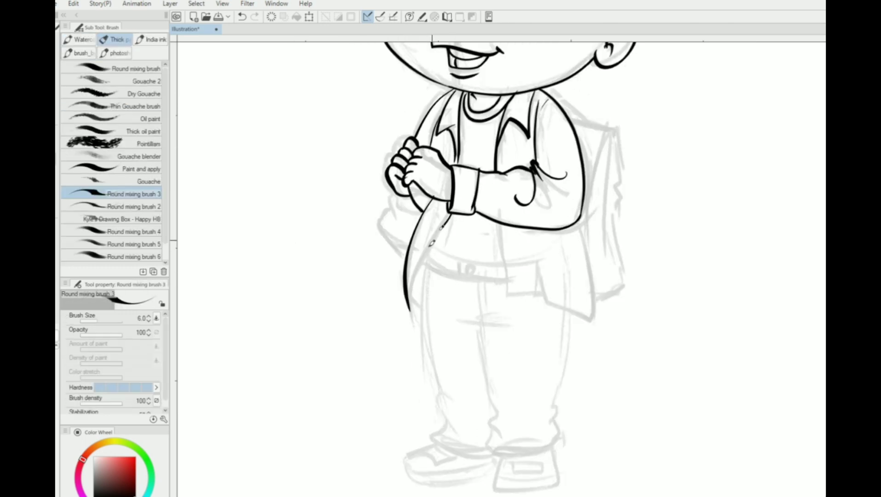
{"action": "left_click_drag", "start_coordinate": [395, 196], "coordinate": [330, 175]}
{"action": "left_click_drag", "start_coordinate": [506, 182], "coordinate": [496, 280]}
{"action": "mouse_move", "coordinate": [410, 179]}
{"action": "left_mouse_down"}
{"action": "mouse_move", "coordinate": [423, 230]}
{"action": "mouse_move", "coordinate": [467, 262]}
{"action": "left_mouse_up"}
{"action": "left_click_drag", "start_coordinate": [386, 260], "coordinate": [401, 184]}
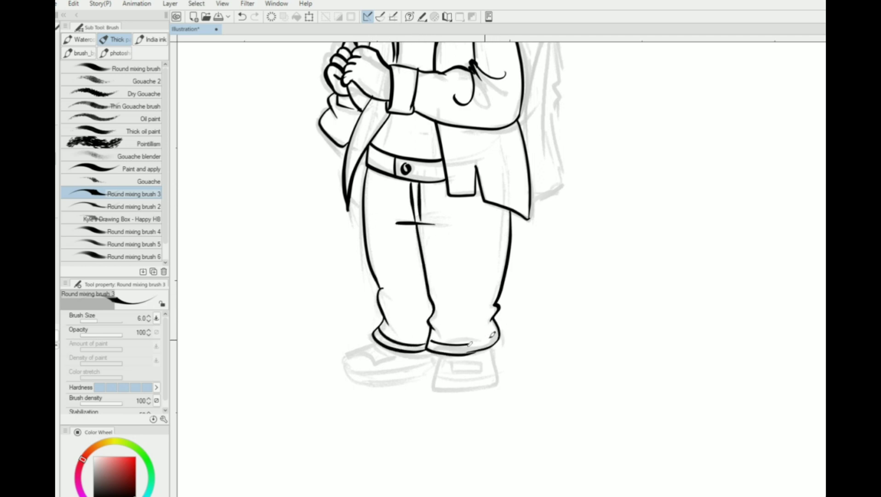
Step: Review the inked figure and add a small stroke beside the nose
{"action": "scroll", "coordinate": [454, 335], "scroll_direction": "up", "scroll_amount": 2}
{"action": "scroll", "coordinate": [441, 202], "scroll_direction": "up", "scroll_amount": 4}
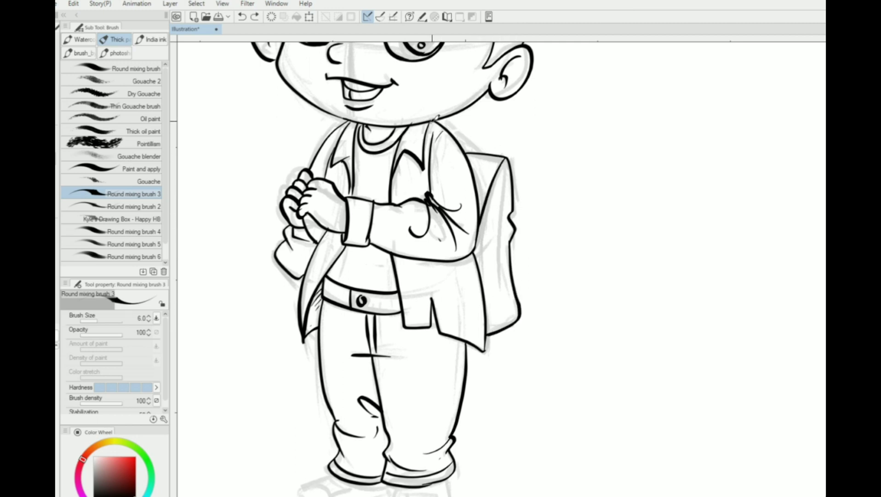
{"action": "scroll", "coordinate": [507, 173], "scroll_direction": "down", "scroll_amount": 5}
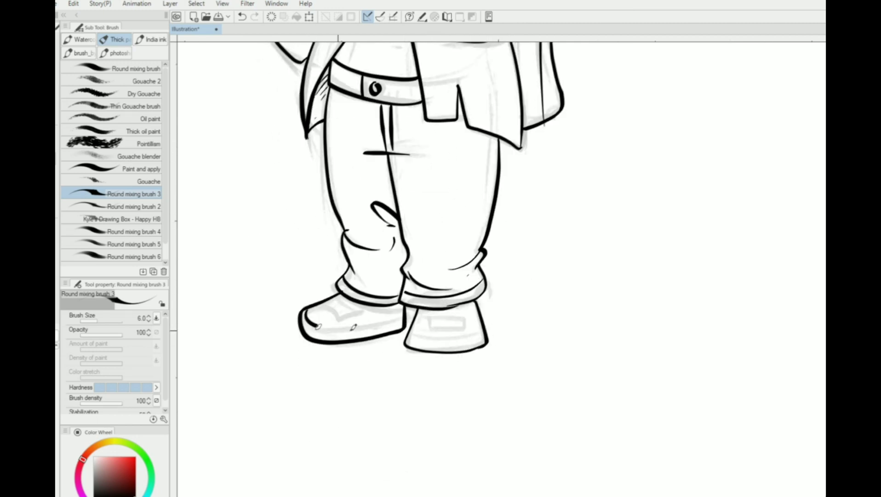
{"action": "scroll", "coordinate": [446, 311], "scroll_direction": "down", "scroll_amount": 5}
{"action": "scroll", "coordinate": [415, 230], "scroll_direction": "up", "scroll_amount": 1}
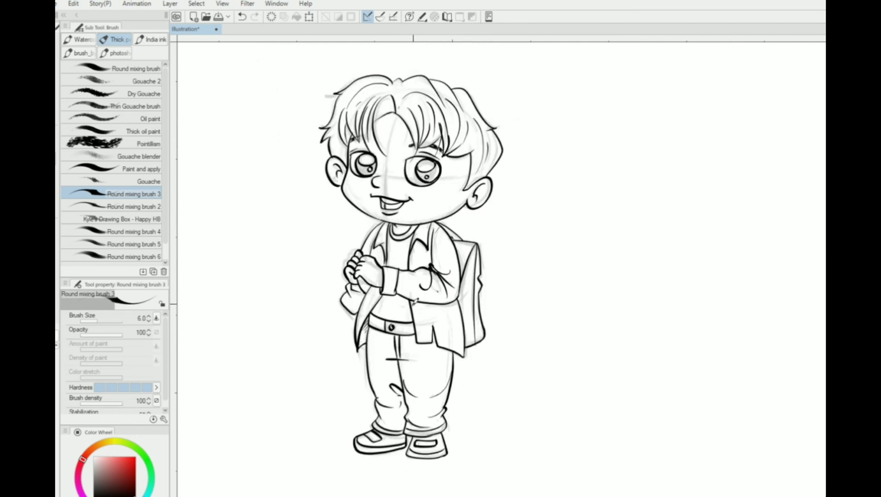
{"action": "scroll", "coordinate": [391, 225], "scroll_direction": "up", "scroll_amount": 1}
{"action": "key", "text": "e"}
{"action": "scroll", "coordinate": [381, 227], "scroll_direction": "up", "scroll_amount": 4}
{"action": "key", "text": "b"}
{"action": "left_click_drag", "start_coordinate": [395, 156], "coordinate": [400, 213]}
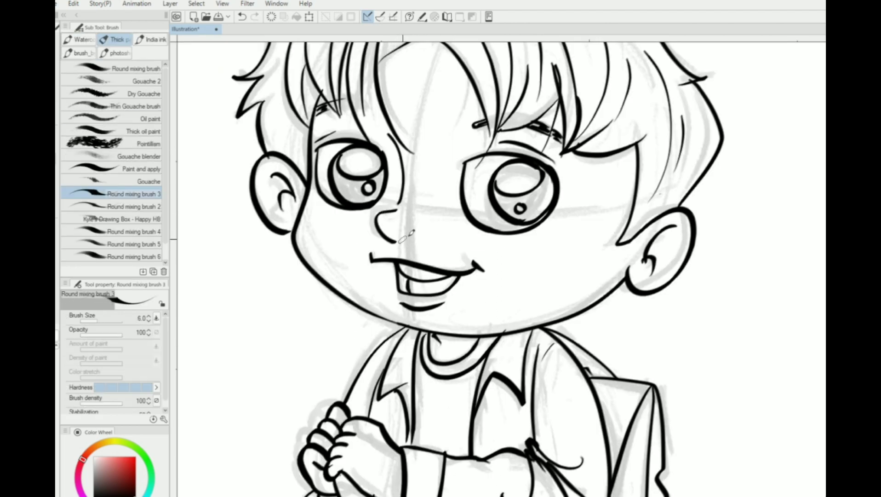
{"action": "key", "text": "e"}
{"action": "key", "text": "b"}
{"action": "scroll", "coordinate": [414, 230], "scroll_direction": "down", "scroll_amount": 3}
{"action": "scroll", "coordinate": [476, 200], "scroll_direction": "up", "scroll_amount": 4}
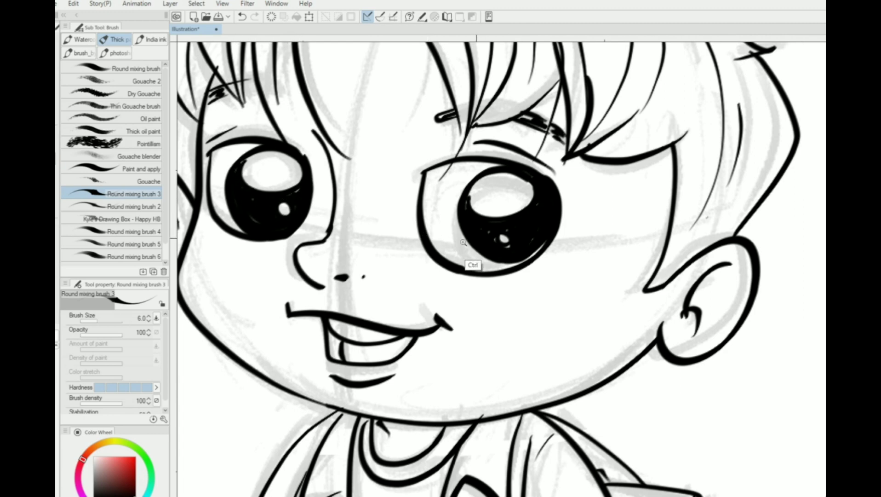
{"action": "scroll", "coordinate": [463, 243], "scroll_direction": "down", "scroll_amount": 2}
{"action": "scroll", "coordinate": [337, 215], "scroll_direction": "up", "scroll_amount": 1}
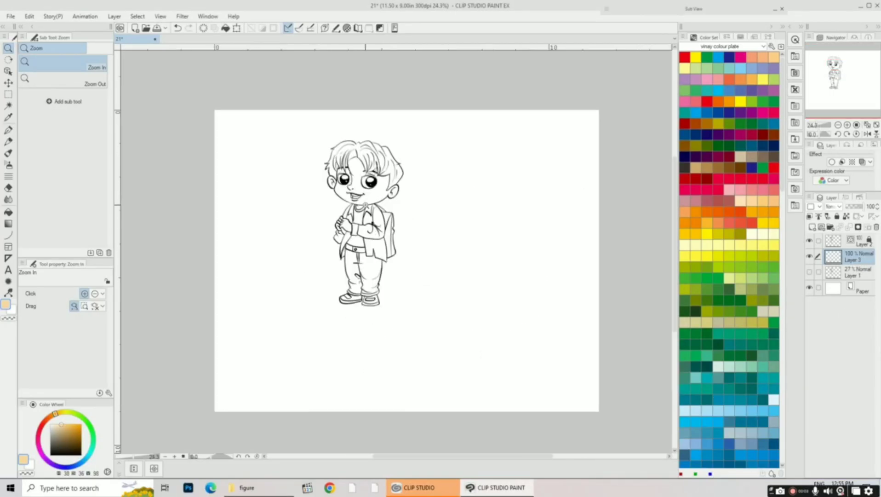
Step: Add a new layer and paint peach skin over the forehead, cheeks and chin
{"action": "left_click", "coordinate": [828, 217]}
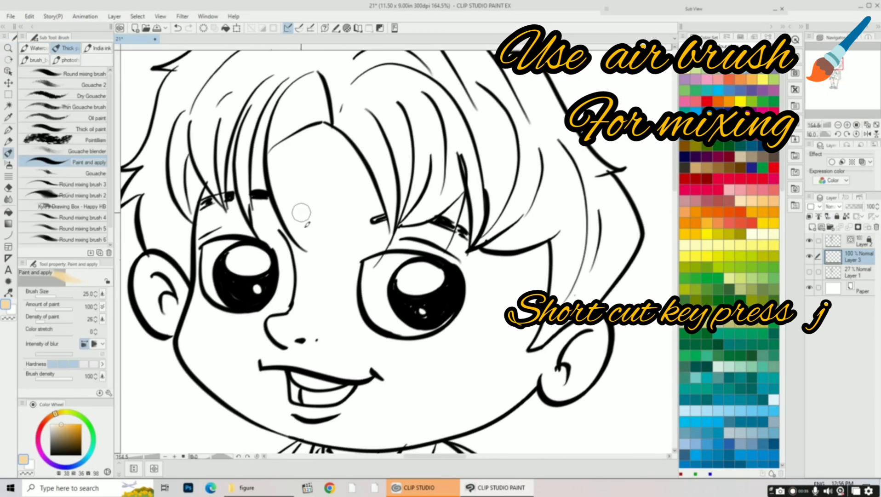
{"action": "mouse_move", "coordinate": [299, 138]}
{"action": "left_mouse_down"}
{"action": "mouse_move", "coordinate": [363, 216]}
{"action": "mouse_move", "coordinate": [322, 340]}
{"action": "mouse_move", "coordinate": [350, 272]}
{"action": "mouse_move", "coordinate": [206, 330]}
{"action": "mouse_move", "coordinate": [235, 405]}
{"action": "mouse_move", "coordinate": [300, 295]}
{"action": "mouse_move", "coordinate": [355, 343]}
{"action": "mouse_move", "coordinate": [484, 369]}
{"action": "mouse_move", "coordinate": [374, 409]}
{"action": "left_mouse_up"}
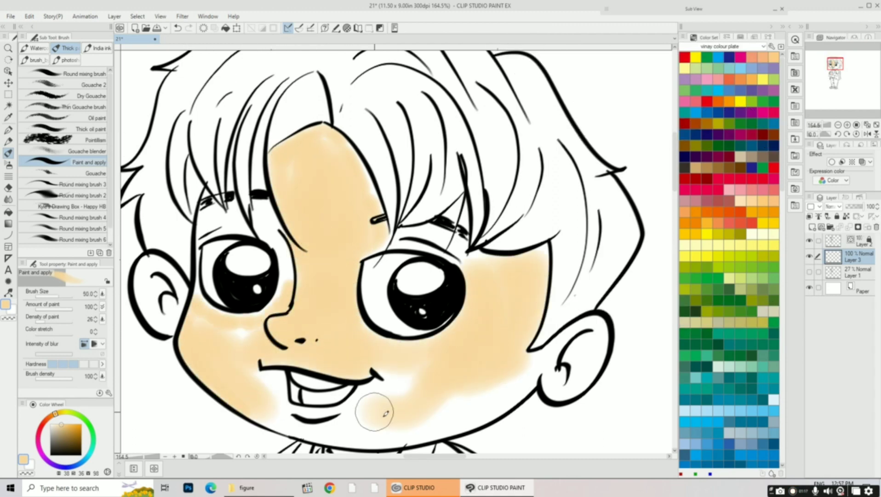
{"action": "scroll", "coordinate": [390, 281], "scroll_direction": "down", "scroll_amount": 3}
{"action": "mouse_move", "coordinate": [242, 189]}
{"action": "left_mouse_down"}
{"action": "mouse_move", "coordinate": [322, 175]}
{"action": "mouse_move", "coordinate": [285, 291]}
{"action": "mouse_move", "coordinate": [399, 292]}
{"action": "mouse_move", "coordinate": [475, 311]}
{"action": "mouse_move", "coordinate": [529, 280]}
{"action": "left_mouse_up"}
{"action": "left_click_drag", "start_coordinate": [506, 276], "coordinate": [435, 336]}
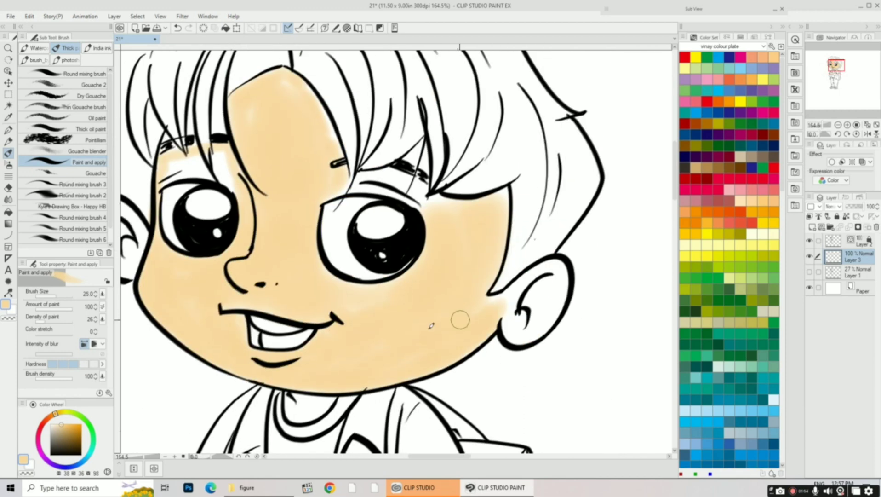
{"action": "mouse_move", "coordinate": [530, 304]}
{"action": "left_mouse_down"}
{"action": "mouse_move", "coordinate": [559, 275]}
{"action": "mouse_move", "coordinate": [511, 322]}
{"action": "left_mouse_up"}
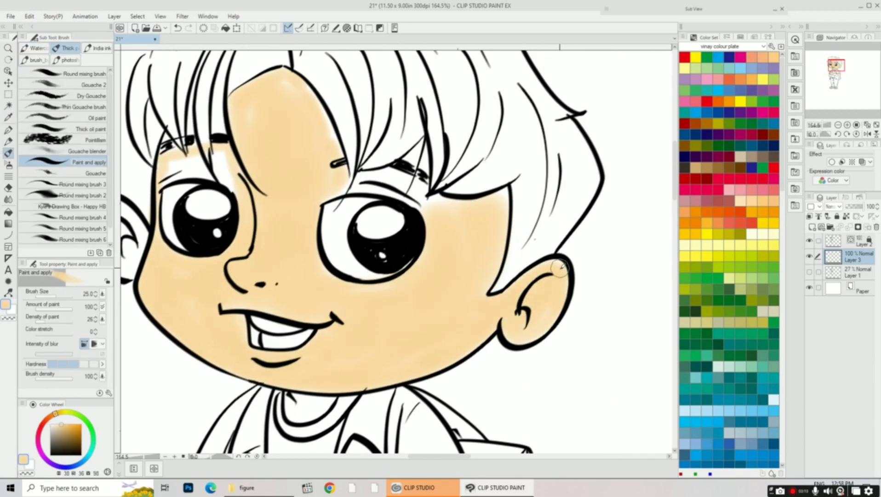
{"action": "left_click_drag", "start_coordinate": [481, 207], "coordinate": [534, 276]}
{"action": "left_click_drag", "start_coordinate": [276, 203], "coordinate": [359, 252]}
Step: Fill the remaining peach skin areas beside the ear using the Fill tool and brush
{"action": "scroll", "coordinate": [358, 252], "scroll_direction": "up", "scroll_amount": 3}
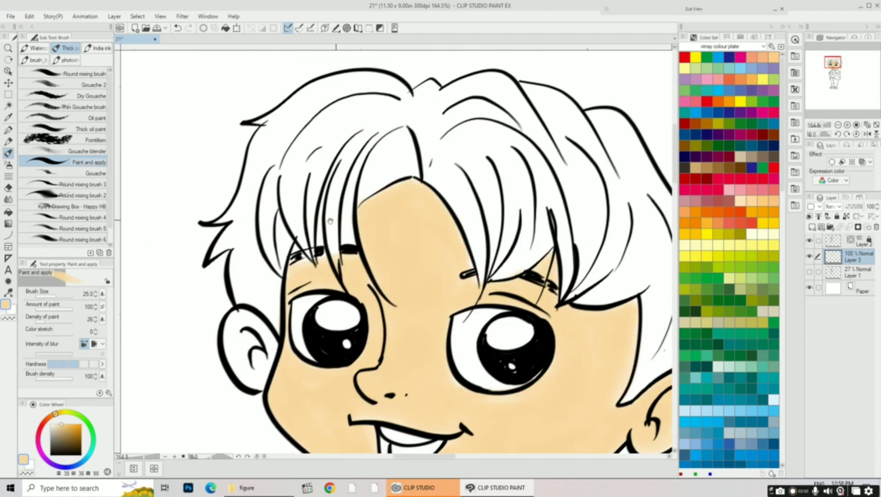
{"action": "scroll", "coordinate": [315, 266], "scroll_direction": "down", "scroll_amount": 3}
{"action": "left_click_drag", "start_coordinate": [273, 299], "coordinate": [284, 276]}
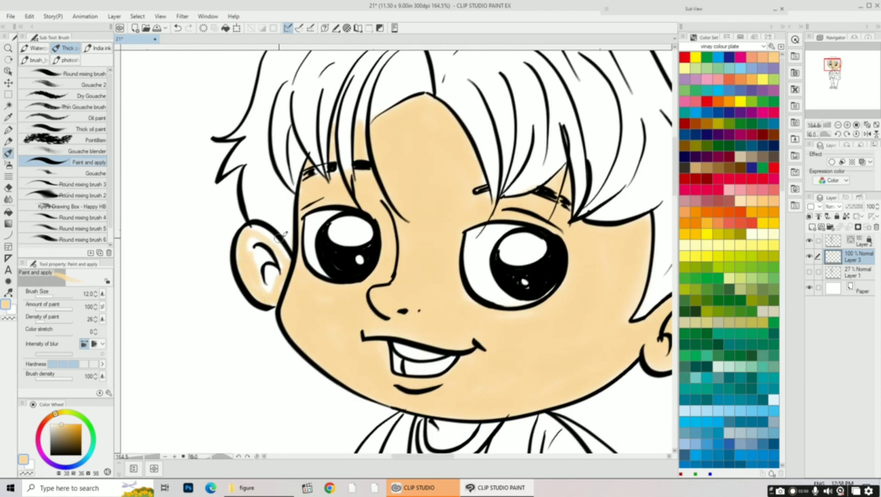
{"action": "key", "text": "g"}
{"action": "scroll", "coordinate": [269, 276], "scroll_direction": "down", "scroll_amount": 5}
{"action": "key", "text": "g"}
{"action": "scroll", "coordinate": [269, 276], "scroll_direction": "down", "scroll_amount": 4}
{"action": "scroll", "coordinate": [269, 276], "scroll_direction": "down", "scroll_amount": 2}
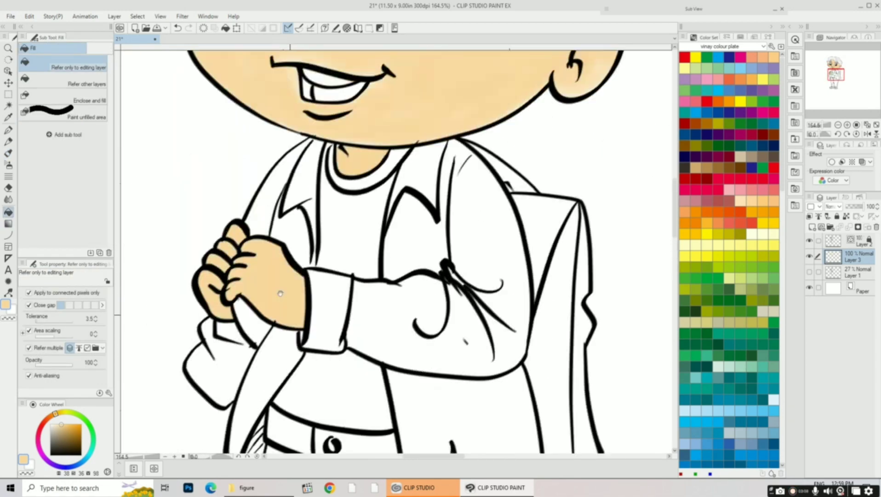
{"action": "scroll", "coordinate": [262, 289], "scroll_direction": "up", "scroll_amount": 12}
{"action": "key", "text": "b"}
{"action": "scroll", "coordinate": [325, 304], "scroll_direction": "down", "scroll_amount": 4}
{"action": "scroll", "coordinate": [522, 291], "scroll_direction": "up", "scroll_amount": 6}
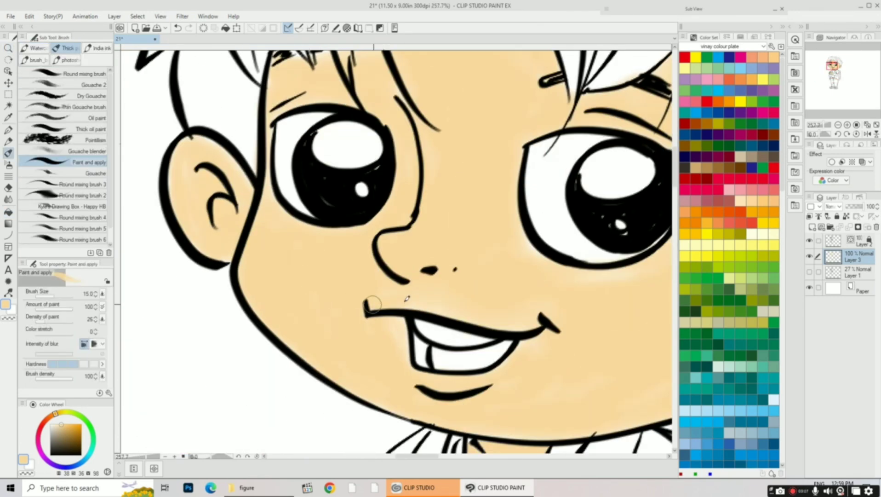
{"action": "left_click_drag", "start_coordinate": [522, 291], "coordinate": [419, 250]}
{"action": "scroll", "coordinate": [419, 250], "scroll_direction": "down", "scroll_amount": 4}
Step: Pick red and fill the jacket sections, then undo the red fill
{"action": "key", "text": "i"}
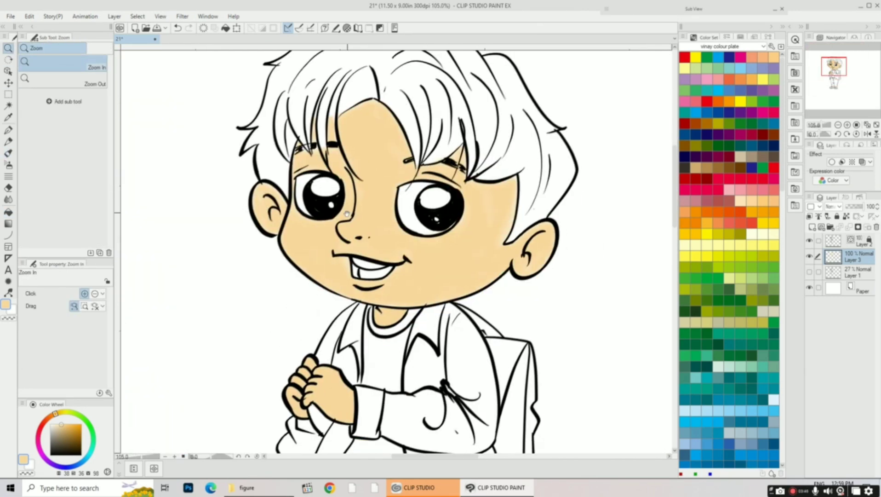
{"action": "left_click", "coordinate": [751, 173]}
{"action": "scroll", "coordinate": [395, 253], "scroll_direction": "down", "scroll_amount": 4}
{"action": "key", "text": "g"}
{"action": "key", "text": "g"}
{"action": "left_click", "coordinate": [276, 286]}
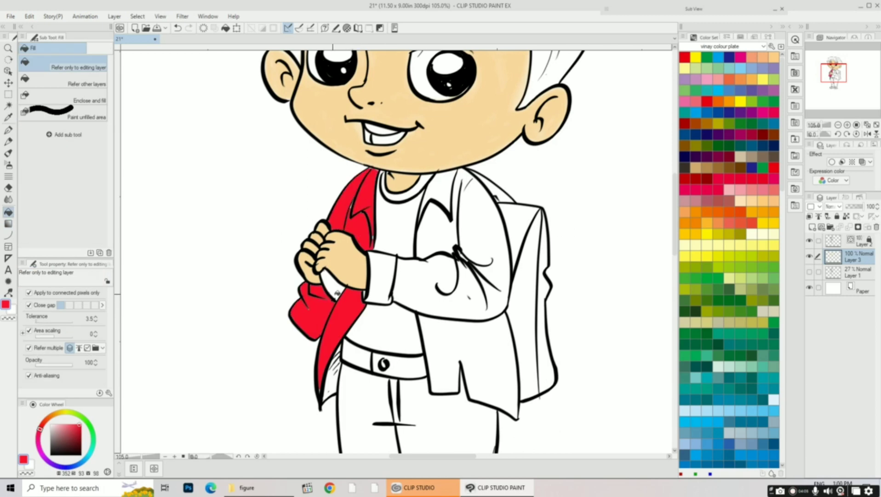
{"action": "left_click", "coordinate": [428, 322]}
{"action": "key", "text": "ctrl+z"}
{"action": "key", "text": "ctrl+z"}
Step: Fill the jacket sections with red on a new layer
{"action": "key", "text": "ctrl+shift+n"}
{"action": "left_click", "coordinate": [299, 313]}
{"action": "left_click", "coordinate": [304, 184]}
{"action": "left_click", "coordinate": [414, 220]}
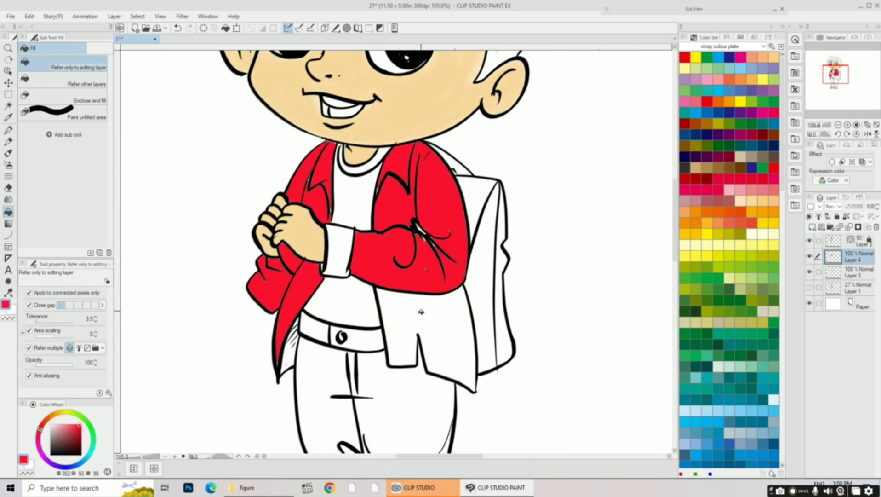
{"action": "scroll", "coordinate": [322, 276], "scroll_direction": "down", "scroll_amount": 1}
Step: Brush red into the gaps along the collar, sleeve edge, bow and torso lines
{"action": "key", "text": "b"}
{"action": "scroll", "coordinate": [296, 298], "scroll_direction": "up", "scroll_amount": 5}
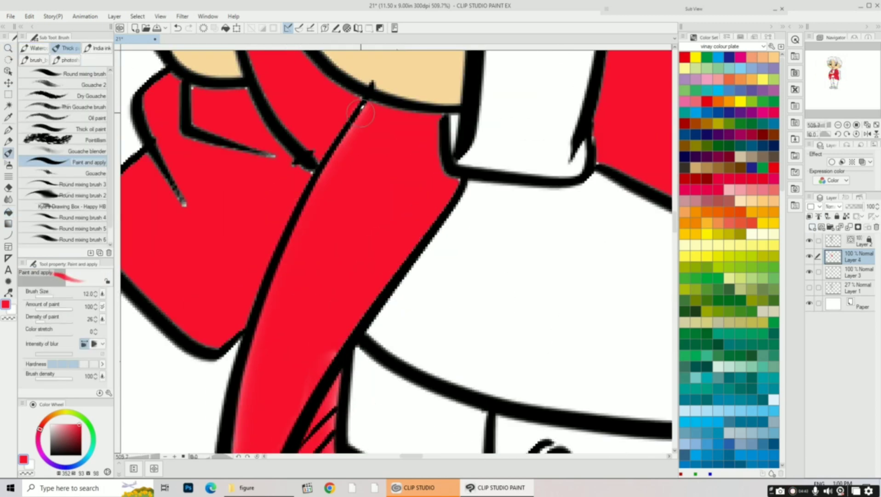
{"action": "left_click_drag", "start_coordinate": [188, 216], "coordinate": [268, 249]}
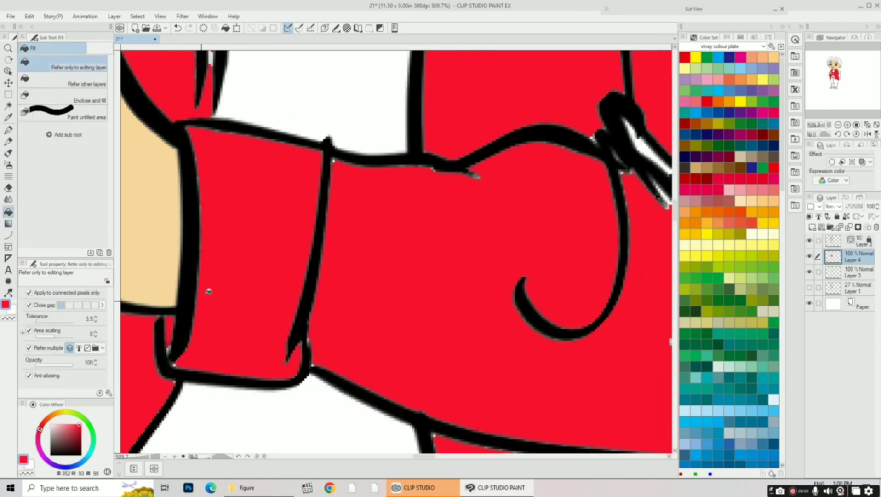
{"action": "mouse_move", "coordinate": [290, 359]}
{"action": "left_mouse_down"}
{"action": "mouse_move", "coordinate": [302, 311]}
{"action": "mouse_move", "coordinate": [551, 358]}
{"action": "left_mouse_up"}
{"action": "left_click_drag", "start_coordinate": [462, 313], "coordinate": [487, 175]}
{"action": "left_click_drag", "start_coordinate": [466, 222], "coordinate": [565, 323]}
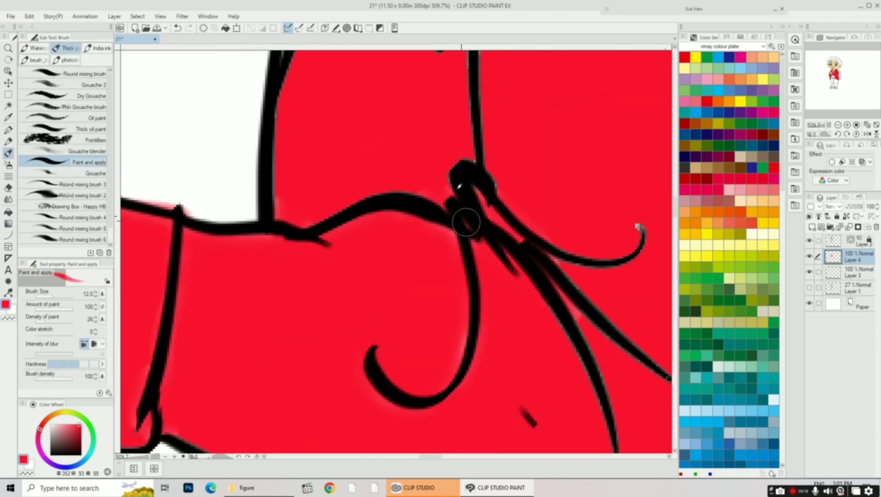
{"action": "left_click_drag", "start_coordinate": [626, 308], "coordinate": [658, 313]}
Step: Zoom in closely on the collar to inspect the red colouring
{"action": "scroll", "coordinate": [657, 312], "scroll_direction": "down", "scroll_amount": 5}
{"action": "scroll", "coordinate": [496, 128], "scroll_direction": "up", "scroll_amount": 4}
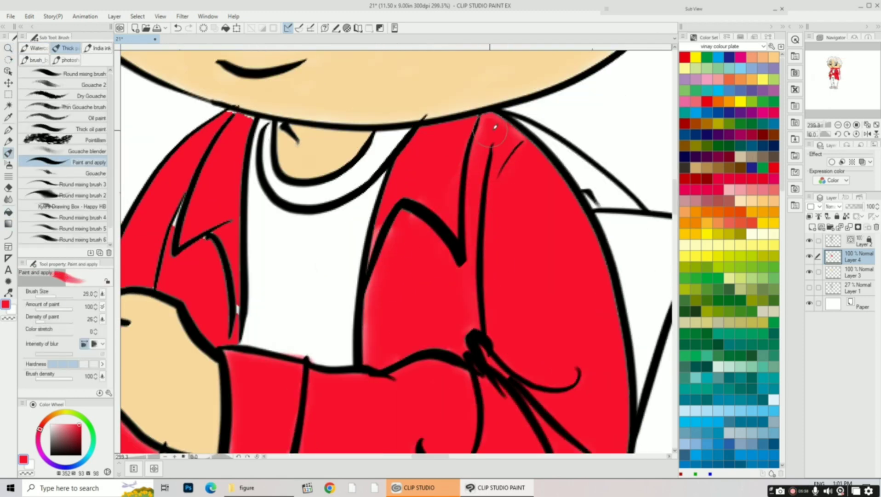
{"action": "scroll", "coordinate": [385, 218], "scroll_direction": "down", "scroll_amount": 5}
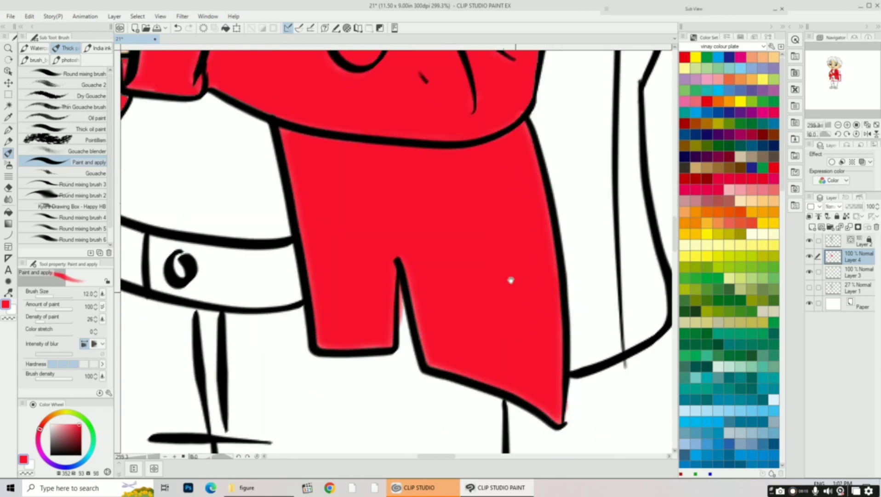
{"action": "scroll", "coordinate": [511, 279], "scroll_direction": "up", "scroll_amount": 5}
{"action": "scroll", "coordinate": [510, 280], "scroll_direction": "up", "scroll_amount": 5}
{"action": "key", "text": "/"}
{"action": "scroll", "coordinate": [536, 275], "scroll_direction": "down", "scroll_amount": 5}
{"action": "scroll", "coordinate": [360, 301], "scroll_direction": "up", "scroll_amount": 10}
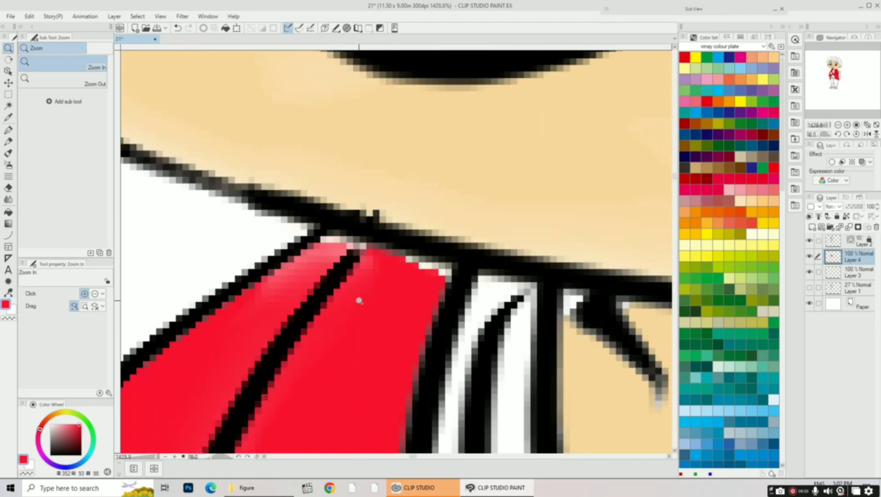
{"action": "scroll", "coordinate": [360, 300], "scroll_direction": "down", "scroll_amount": 3}
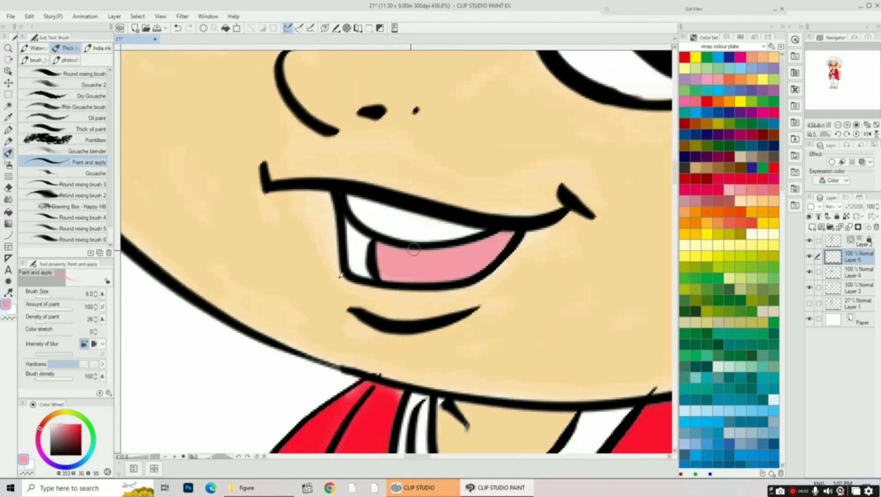
Step: Zoom out to the legs and fill the trousers blue
{"action": "key", "text": "/"}
{"action": "scroll", "coordinate": [396, 249], "scroll_direction": "down", "scroll_amount": 5}
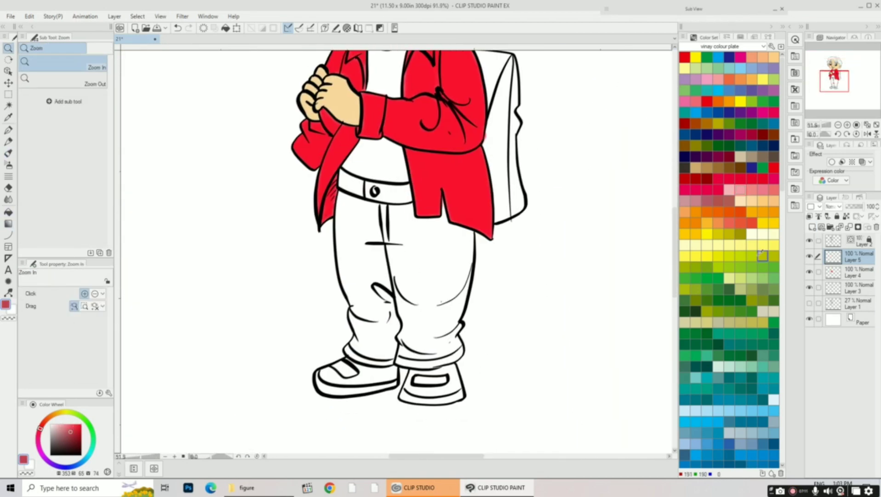
{"action": "key", "text": "g"}
{"action": "left_click", "coordinate": [368, 276]}
{"action": "left_click", "coordinate": [438, 276]}
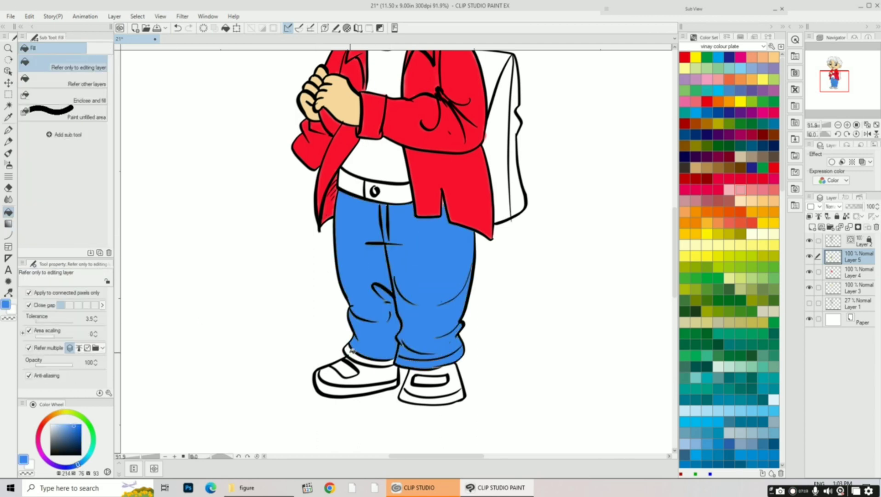
Step: Zoom in on the shoes and fill both shoes brown
{"action": "key", "text": "/"}
{"action": "scroll", "coordinate": [410, 289], "scroll_direction": "up", "scroll_amount": 3}
{"action": "scroll", "coordinate": [405, 290], "scroll_direction": "down", "scroll_amount": 1}
{"action": "key", "text": "b"}
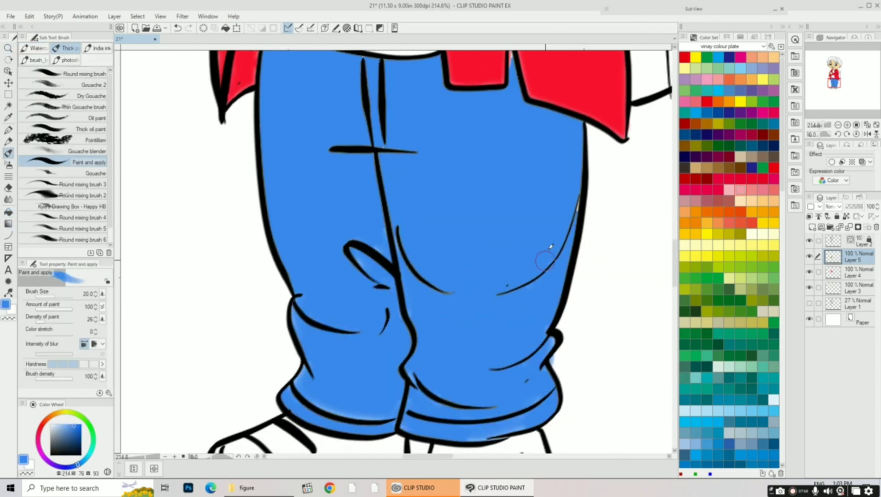
{"action": "scroll", "coordinate": [551, 247], "scroll_direction": "up", "scroll_amount": 2}
{"action": "key", "text": "/"}
{"action": "scroll", "coordinate": [428, 261], "scroll_direction": "down", "scroll_amount": 5}
{"action": "scroll", "coordinate": [429, 261], "scroll_direction": "up", "scroll_amount": 5}
{"action": "left_click", "coordinate": [56, 415]}
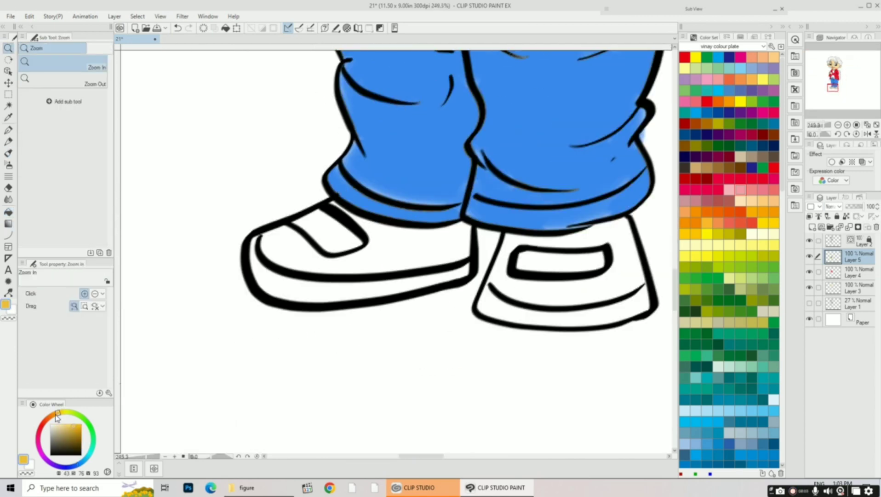
{"action": "key", "text": "g"}
{"action": "left_click", "coordinate": [396, 257]}
{"action": "left_click", "coordinate": [561, 281]}
Step: Touch up brown on both shoes, then pick a darker brown with a slightly larger brush
{"action": "key", "text": "b"}
{"action": "left_click_drag", "start_coordinate": [506, 240], "coordinate": [635, 294]}
{"action": "left_click_drag", "start_coordinate": [461, 226], "coordinate": [266, 242]}
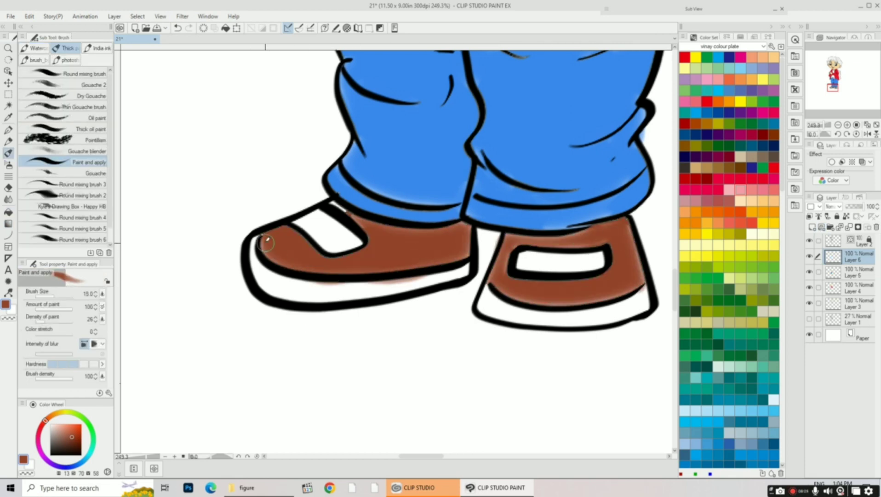
{"action": "scroll", "coordinate": [338, 282], "scroll_direction": "down", "scroll_amount": 1}
{"action": "left_click", "coordinate": [370, 195], "text": "alt"}
{"action": "key", "text": "bracketright"}
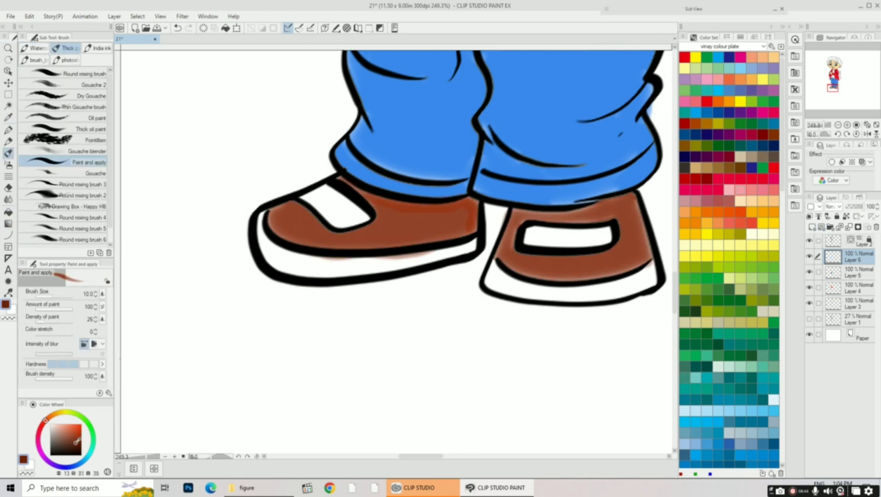
Step: Add darker brown shading to the left shoe
{"action": "left_click", "coordinate": [9, 200]}
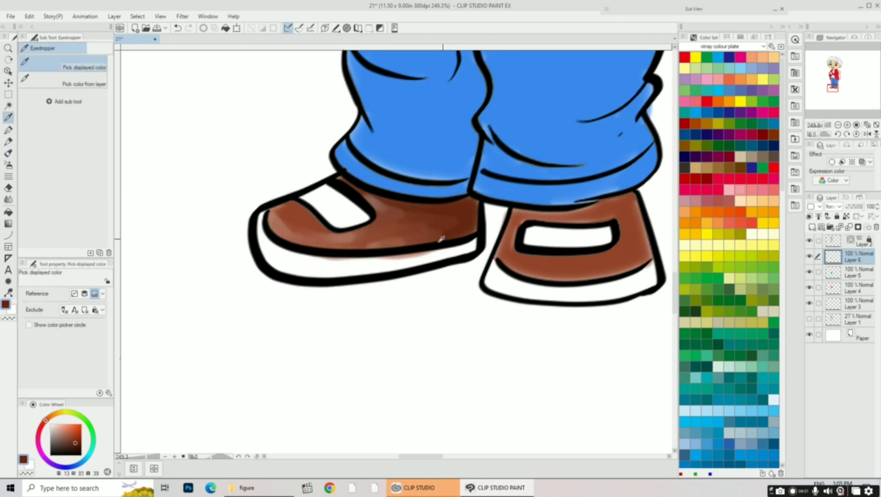
{"action": "key", "text": "b"}
{"action": "key", "text": "j"}
{"action": "key", "text": "b"}
{"action": "left_click_drag", "start_coordinate": [284, 207], "coordinate": [368, 243]}
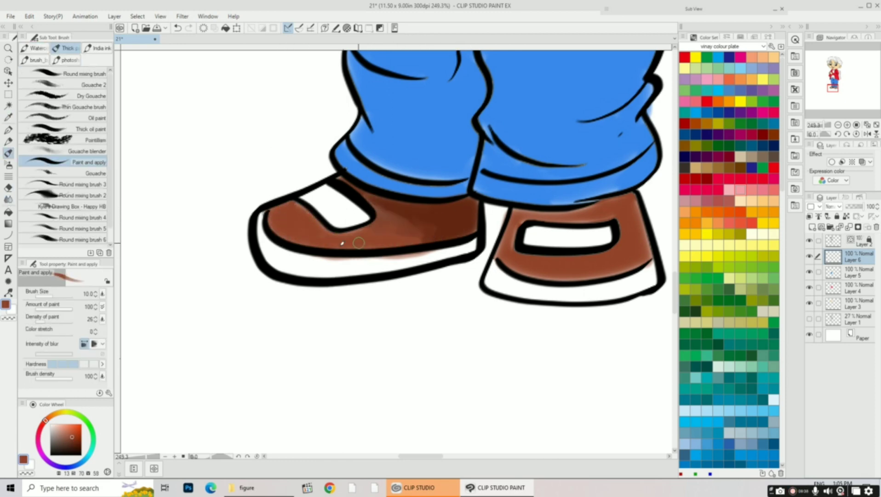
{"action": "key", "text": "g"}
{"action": "key", "text": "j"}
Step: Blend the right shoe's brown shading smooth
{"action": "left_click_drag", "start_coordinate": [276, 207], "coordinate": [322, 239]}
{"action": "key", "text": "b"}
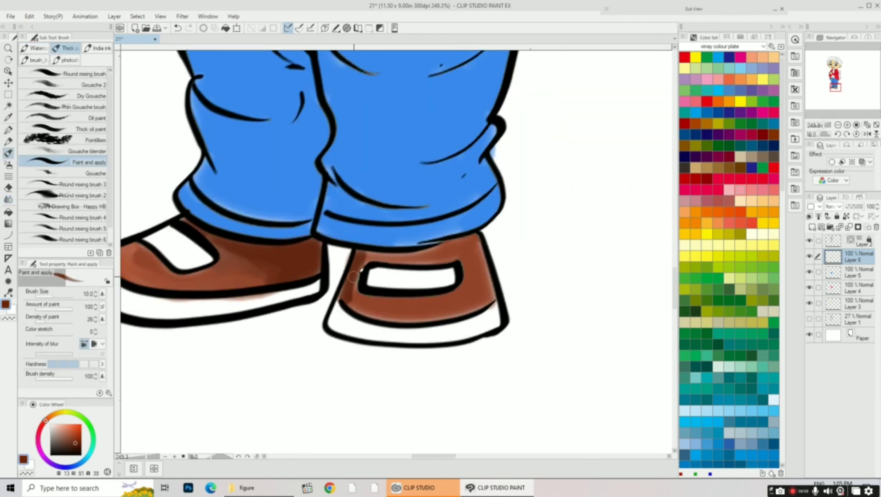
{"action": "key", "text": "j"}
{"action": "left_click_drag", "start_coordinate": [356, 274], "coordinate": [363, 309]}
{"action": "left_click_drag", "start_coordinate": [455, 251], "coordinate": [488, 308]}
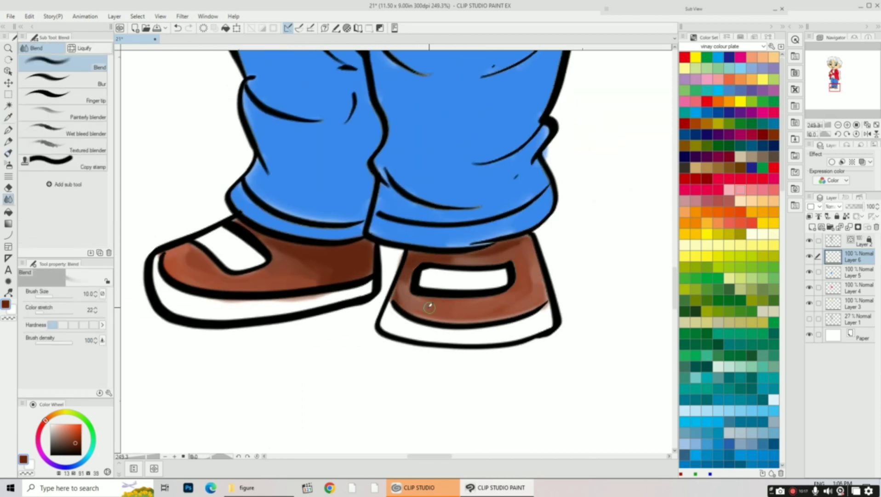
{"action": "left_click_drag", "start_coordinate": [417, 312], "coordinate": [529, 318]}
Step: Shade along the right shoe's top edge, alternating paint and blend
{"action": "key", "text": "b"}
{"action": "left_click_drag", "start_coordinate": [430, 258], "coordinate": [517, 246]}
{"action": "key", "text": "j"}
{"action": "key", "text": "b"}
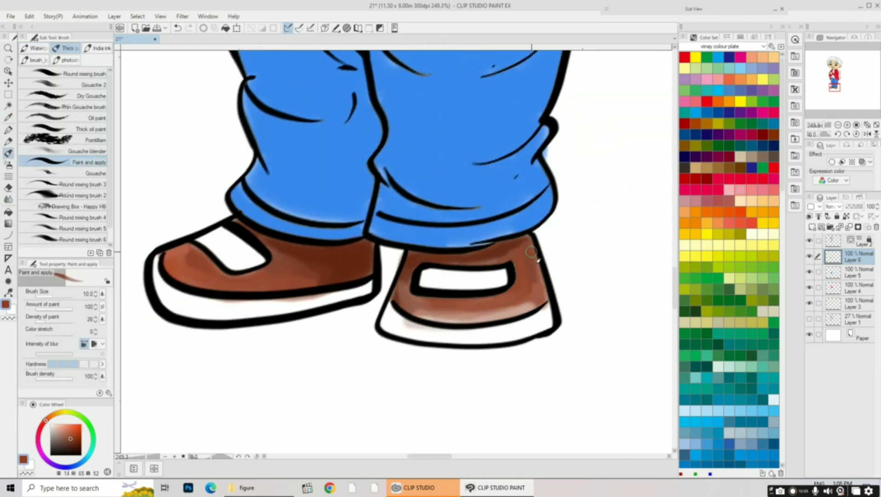
{"action": "key", "text": "j"}
{"action": "key", "text": "b"}
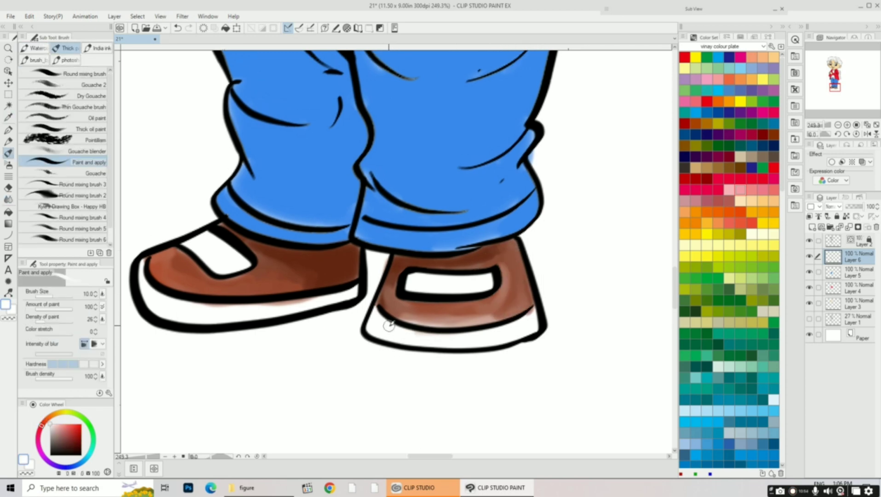
{"action": "scroll", "coordinate": [455, 313], "scroll_direction": "down", "scroll_amount": 5}
{"action": "key", "text": "i"}
{"action": "scroll", "coordinate": [457, 311], "scroll_direction": "up", "scroll_amount": 6}
Step: Paint and blend brown along the right shoe's lower edge, then make Layer 5 active
{"action": "key", "text": "b"}
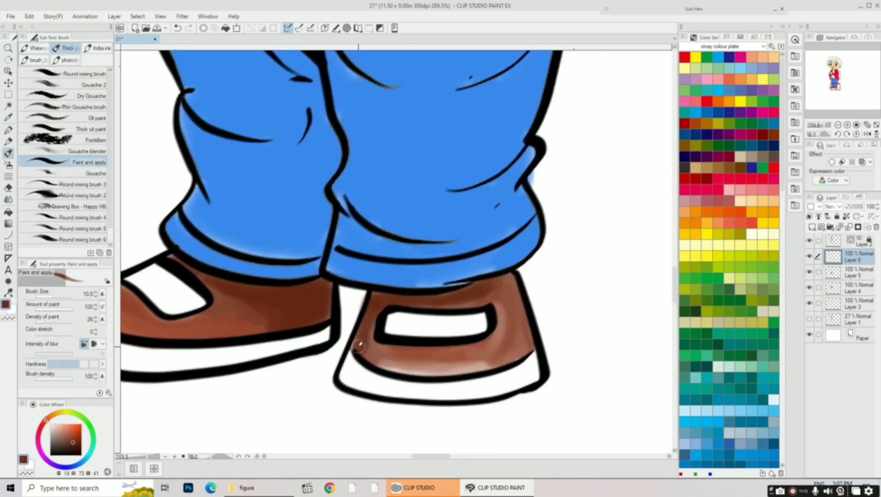
{"action": "key", "text": "j"}
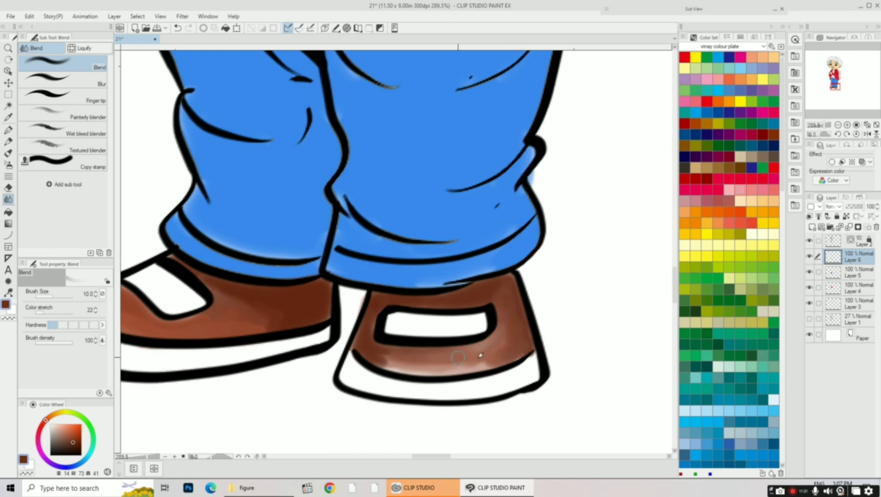
{"action": "key", "text": "b"}
{"action": "left_click_drag", "start_coordinate": [391, 359], "coordinate": [465, 363]}
{"action": "key", "text": "j"}
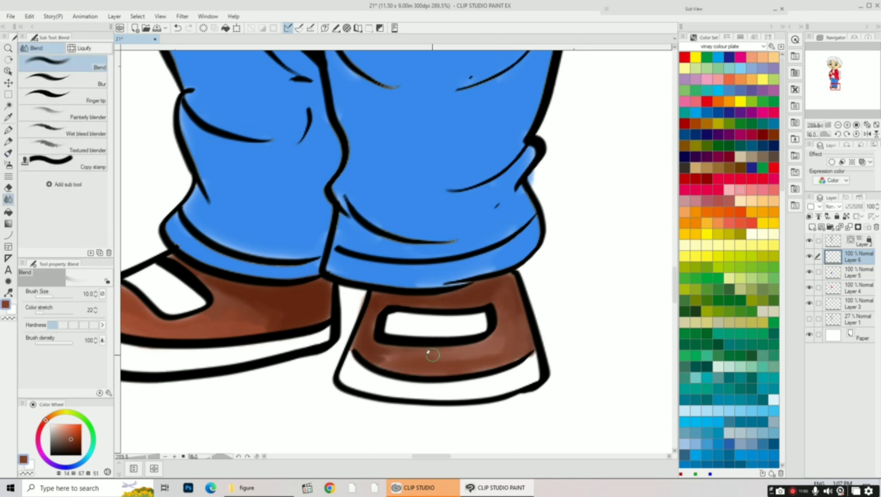
{"action": "scroll", "coordinate": [377, 197], "scroll_direction": "down", "scroll_amount": 5}
{"action": "left_click", "coordinate": [859, 272]}
Step: Paint dark blue shading down the trouser crease and blend it
{"action": "scroll", "coordinate": [355, 253], "scroll_direction": "up", "scroll_amount": 2}
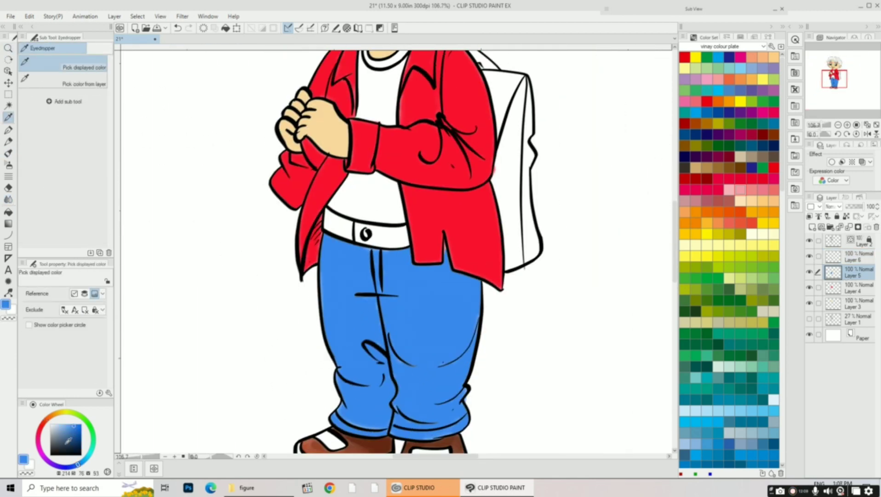
{"action": "key", "text": "b"}
{"action": "left_click_drag", "start_coordinate": [373, 252], "coordinate": [385, 414]}
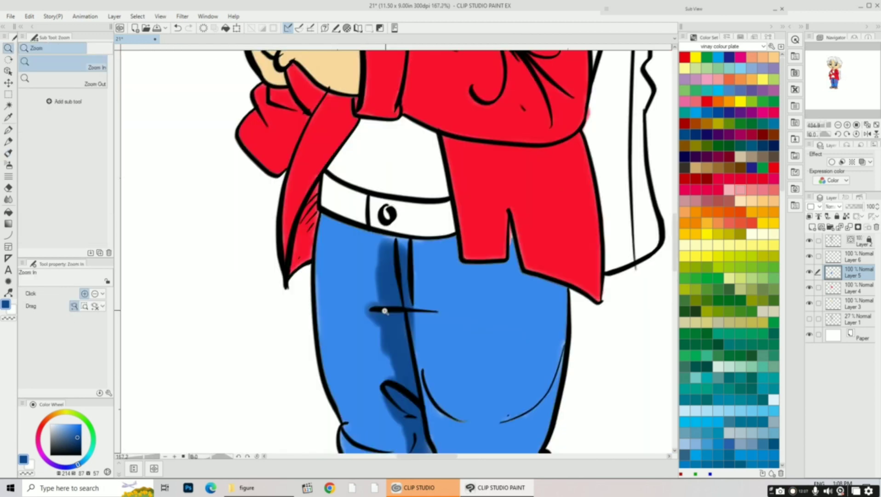
{"action": "scroll", "coordinate": [389, 386], "scroll_direction": "up", "scroll_amount": 3}
{"action": "key", "text": "["}
{"action": "scroll", "coordinate": [375, 353], "scroll_direction": "down", "scroll_amount": 2}
{"action": "scroll", "coordinate": [375, 353], "scroll_direction": "down", "scroll_amount": 5}
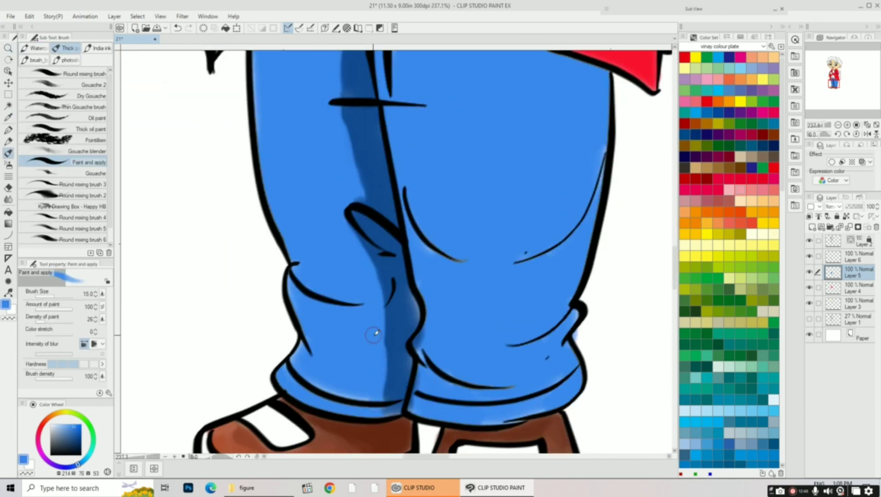
{"action": "scroll", "coordinate": [350, 239], "scroll_direction": "up", "scroll_amount": 6}
{"action": "key", "text": "j"}
{"action": "left_click_drag", "start_coordinate": [343, 177], "coordinate": [354, 315]}
Step: Shade dark blue along the right trouser crease and lower leg
{"action": "scroll", "coordinate": [355, 314], "scroll_direction": "down", "scroll_amount": 5}
{"action": "scroll", "coordinate": [348, 328], "scroll_direction": "up", "scroll_amount": 5}
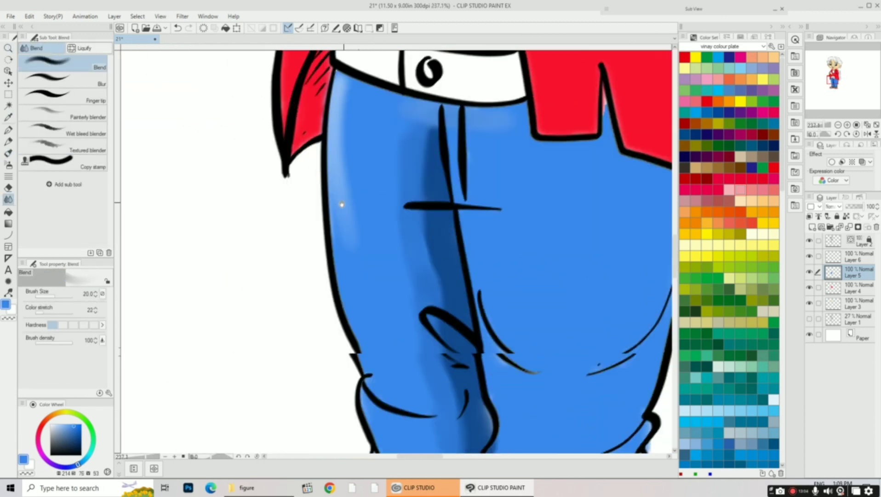
{"action": "scroll", "coordinate": [349, 276], "scroll_direction": "down", "scroll_amount": 1}
{"action": "scroll", "coordinate": [350, 276], "scroll_direction": "up", "scroll_amount": 1}
{"action": "key", "text": "b"}
{"action": "left_click_drag", "start_coordinate": [565, 212], "coordinate": [500, 303]}
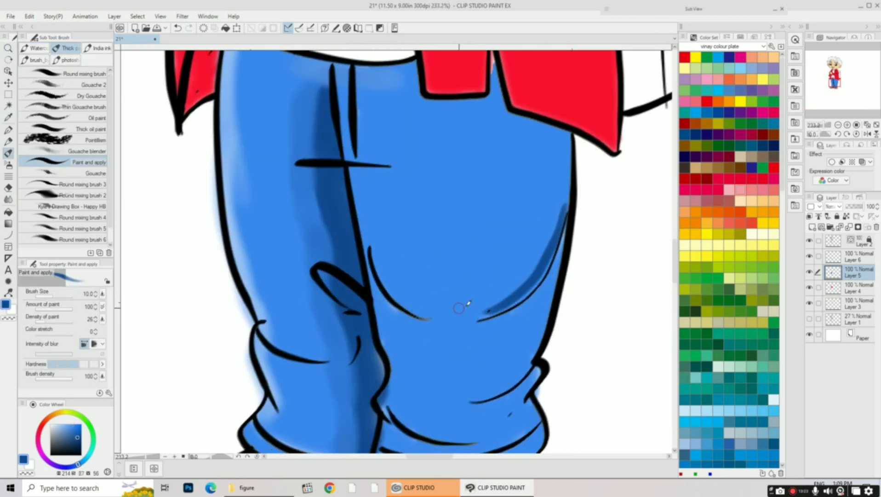
{"action": "left_click_drag", "start_coordinate": [416, 316], "coordinate": [370, 251]}
{"action": "scroll", "coordinate": [368, 171], "scroll_direction": "down", "scroll_amount": 3}
{"action": "left_click_drag", "start_coordinate": [455, 327], "coordinate": [515, 295]}
{"action": "scroll", "coordinate": [524, 300], "scroll_direction": "down", "scroll_amount": 1}
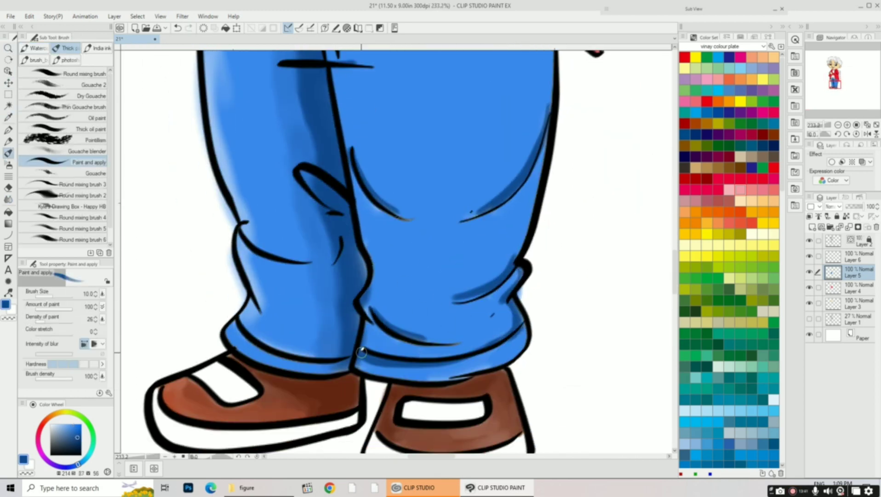
{"action": "key", "text": "j"}
Step: Shade the trousers beneath the red shirt with a larger brush and blend
{"action": "scroll", "coordinate": [442, 288], "scroll_direction": "up", "scroll_amount": 5}
{"action": "key", "text": "b"}
{"action": "left_click_drag", "start_coordinate": [523, 276], "coordinate": [495, 363]}
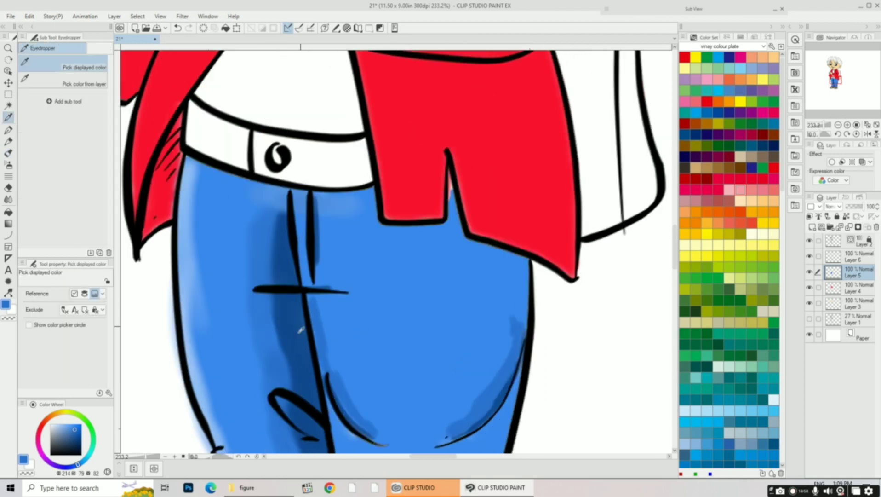
{"action": "left_click_drag", "start_coordinate": [331, 190], "coordinate": [525, 295]}
{"action": "key", "text": "j"}
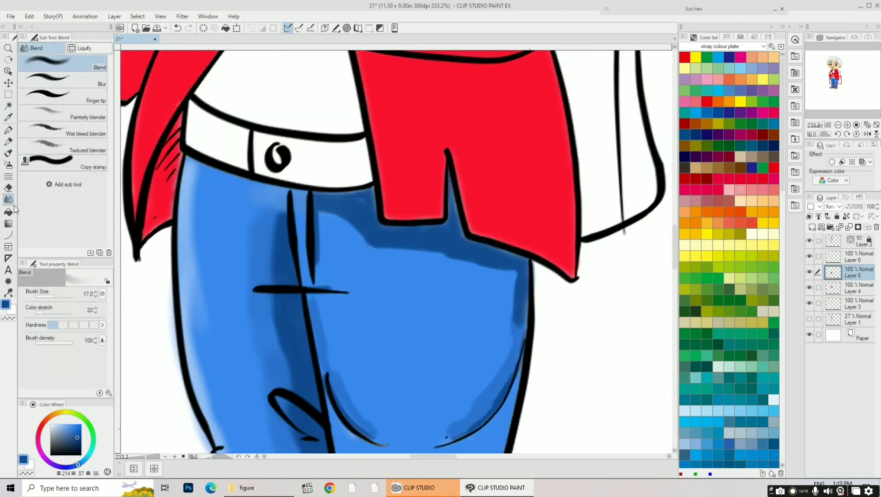
{"action": "scroll", "coordinate": [488, 196], "scroll_direction": "down", "scroll_amount": 2}
{"action": "scroll", "coordinate": [426, 293], "scroll_direction": "down", "scroll_amount": 5}
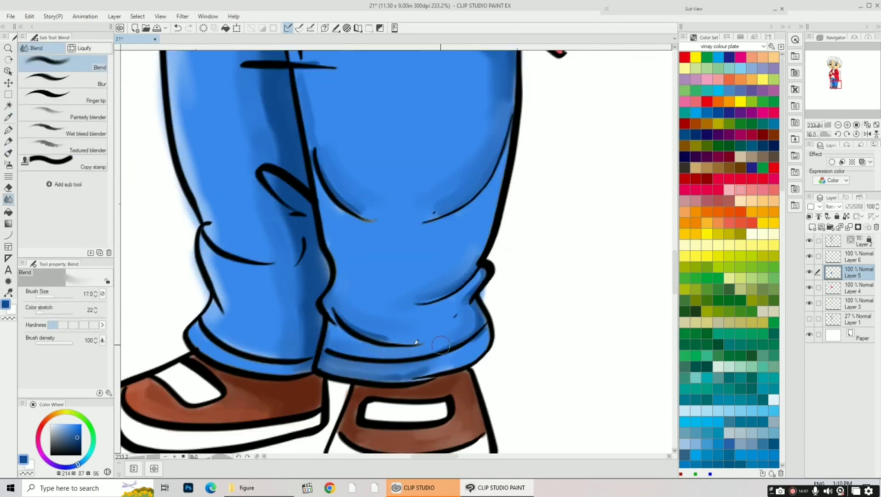
{"action": "scroll", "coordinate": [426, 293], "scroll_direction": "up", "scroll_amount": 7}
Step: Zoom out to see the whole figure, then zoom back in on the trousers and shoes
{"action": "key", "text": "b"}
{"action": "left_click_drag", "start_coordinate": [398, 248], "coordinate": [382, 217]}
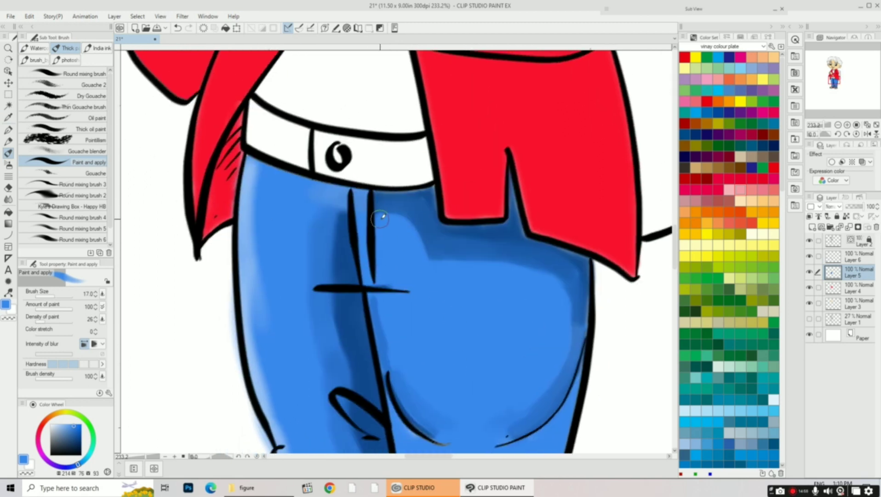
{"action": "scroll", "coordinate": [561, 326], "scroll_direction": "down", "scroll_amount": 3}
{"action": "key", "text": "ctrl+0"}
{"action": "scroll", "coordinate": [414, 230], "scroll_direction": "up", "scroll_amount": 4}
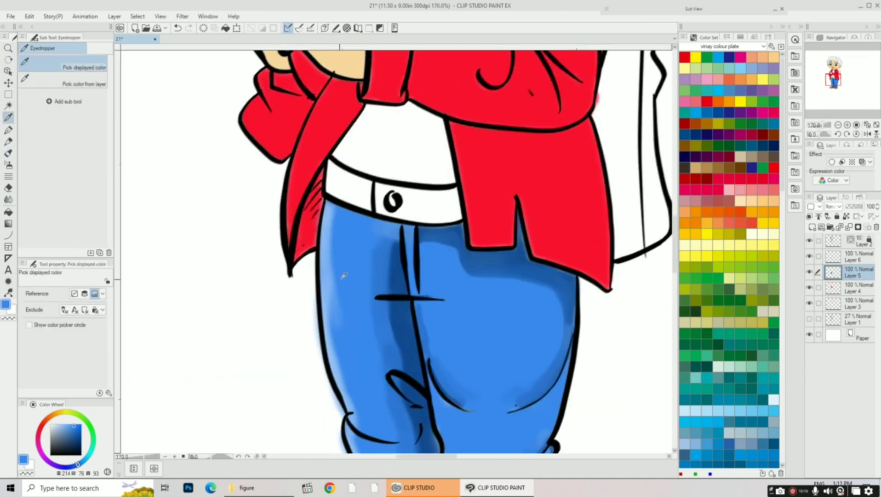
{"action": "left_click_drag", "start_coordinate": [414, 184], "coordinate": [337, 305]}
{"action": "left_click_drag", "start_coordinate": [303, 265], "coordinate": [248, 289]}
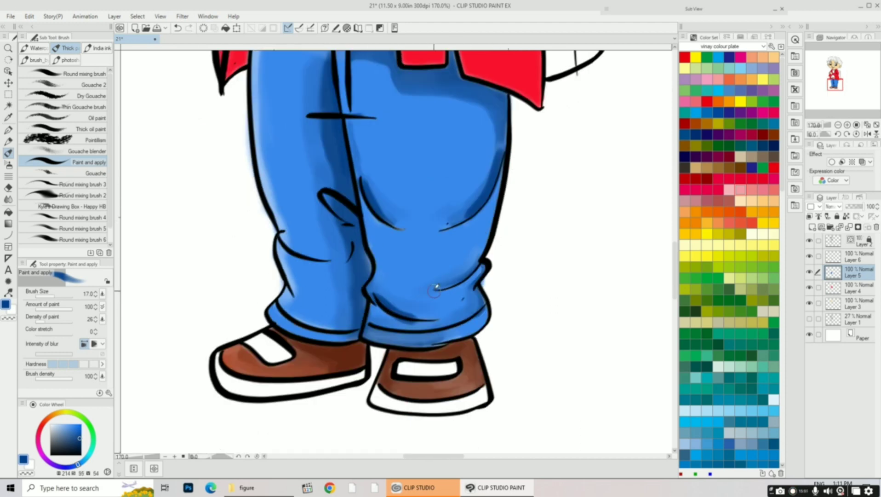
Step: Paint light blue highlights on the jeans and blend them softly
{"action": "key", "text": "j"}
{"action": "left_click_drag", "start_coordinate": [327, 261], "coordinate": [375, 318]}
{"action": "key", "text": "i"}
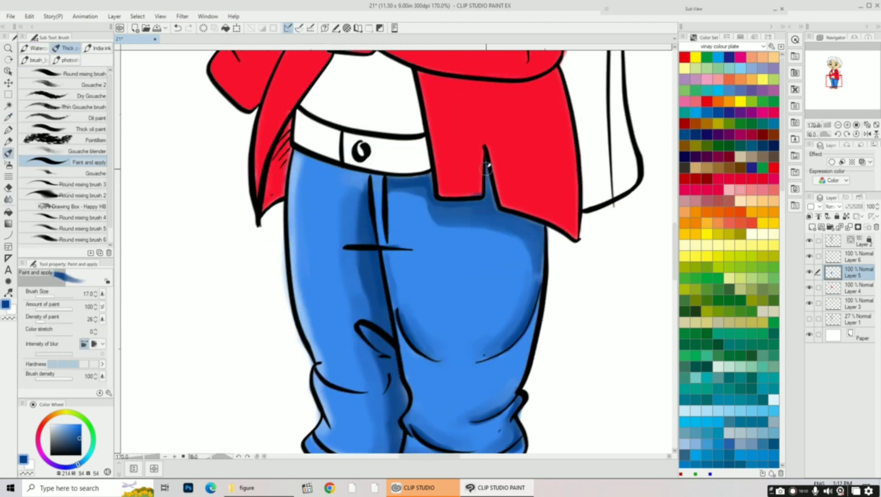
{"action": "scroll", "coordinate": [444, 290], "scroll_direction": "down", "scroll_amount": 1}
{"action": "scroll", "coordinate": [515, 298], "scroll_direction": "down", "scroll_amount": 1}
{"action": "scroll", "coordinate": [457, 355], "scroll_direction": "down", "scroll_amount": 1}
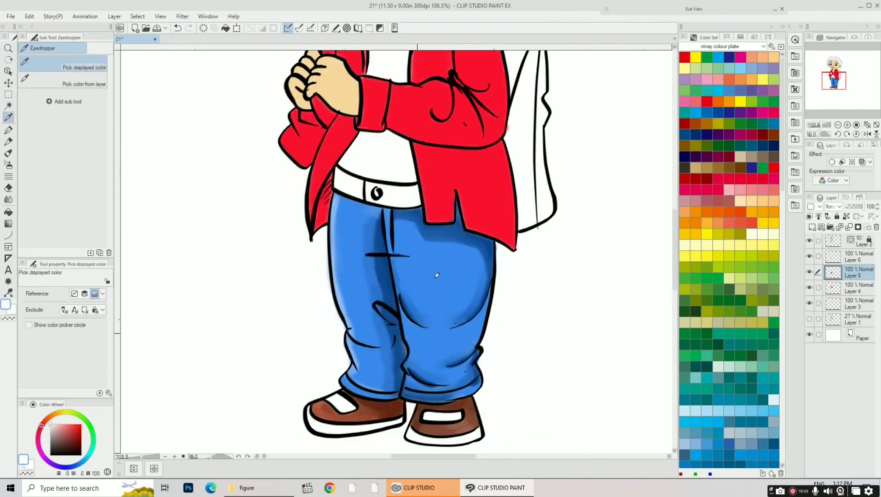
{"action": "key", "text": "b"}
{"action": "left_click_drag", "start_coordinate": [468, 270], "coordinate": [423, 324]}
{"action": "key", "text": "j"}
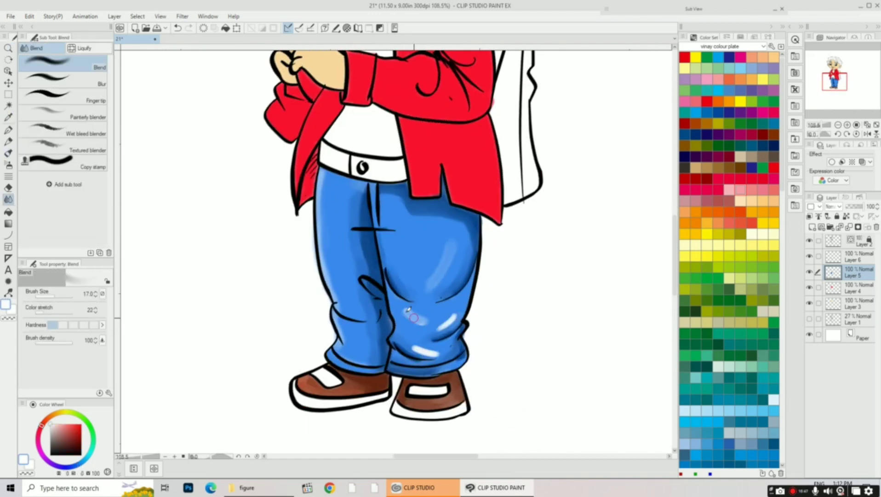
{"action": "scroll", "coordinate": [435, 318], "scroll_direction": "down", "scroll_amount": 2}
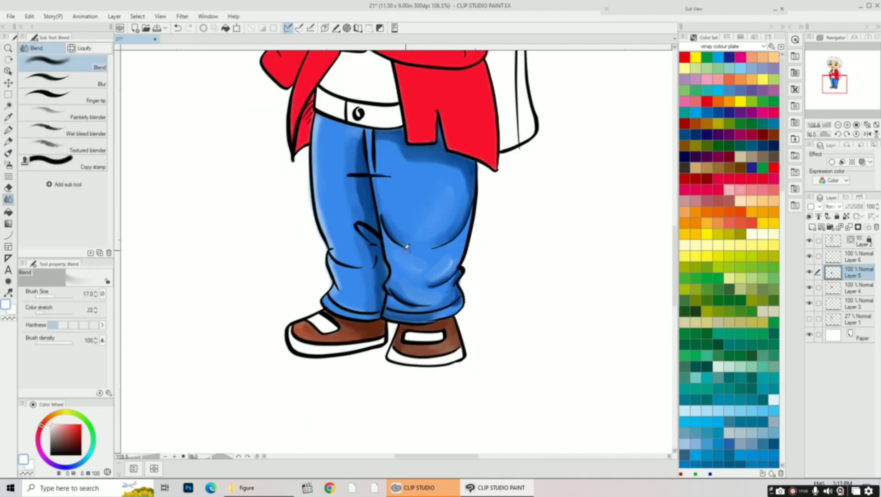
{"action": "scroll", "coordinate": [434, 293], "scroll_direction": "up", "scroll_amount": 9}
Step: Auto-select the belt and fill it with brown
{"action": "key", "text": "w"}
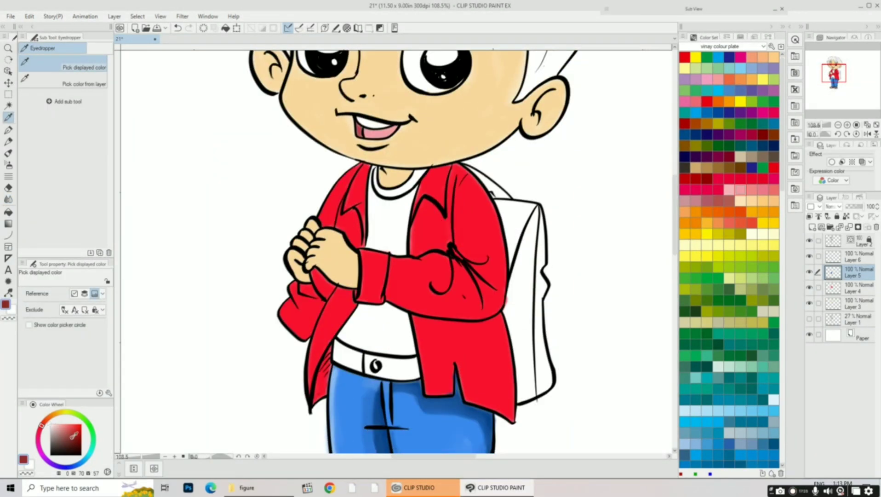
{"action": "left_click", "coordinate": [362, 365]}
{"action": "key", "text": "alt+BackSpace"}
{"action": "key", "text": "b"}
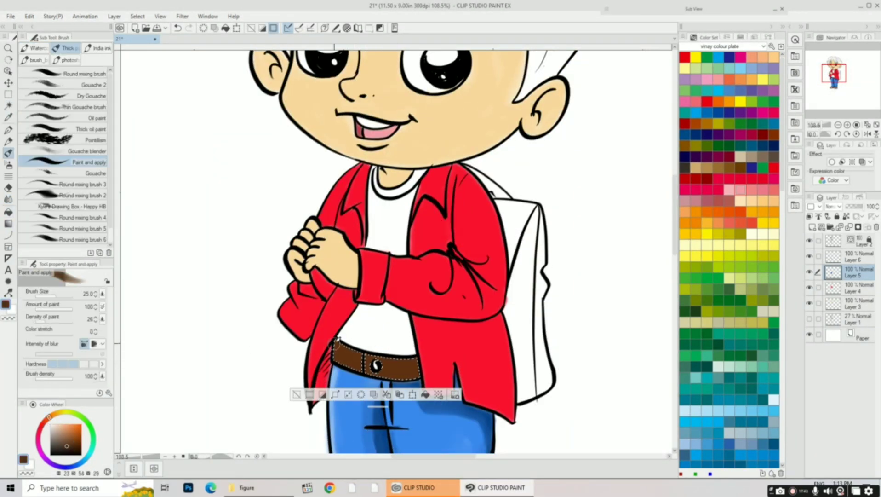
{"action": "key", "text": "j"}
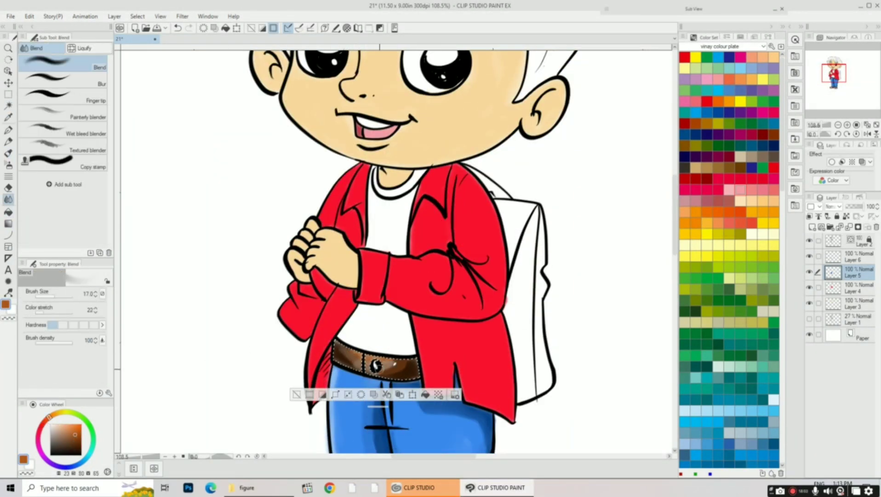
{"action": "scroll", "coordinate": [393, 360], "scroll_direction": "down", "scroll_amount": 2}
Step: Shade the belt darker brown along its left end and length, lightening the right part
{"action": "key", "text": "i"}
{"action": "scroll", "coordinate": [400, 322], "scroll_direction": "up", "scroll_amount": 5}
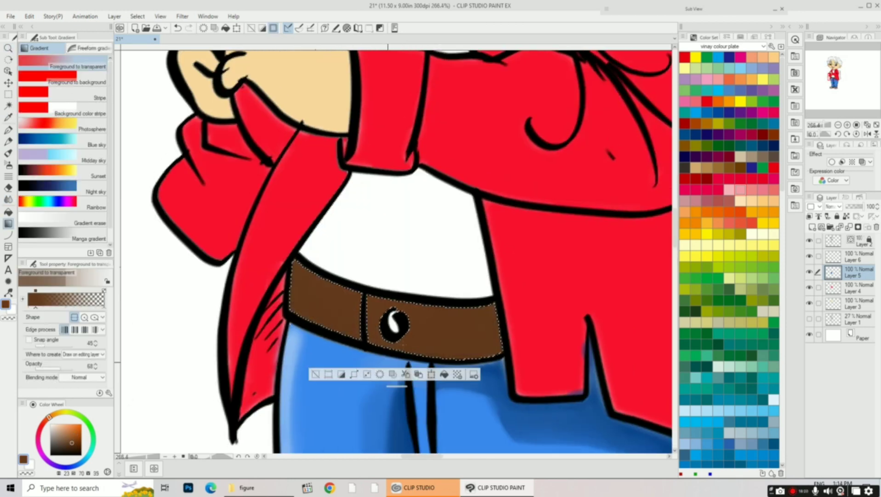
{"action": "key", "text": "b"}
{"action": "left_click_drag", "start_coordinate": [299, 276], "coordinate": [336, 322]}
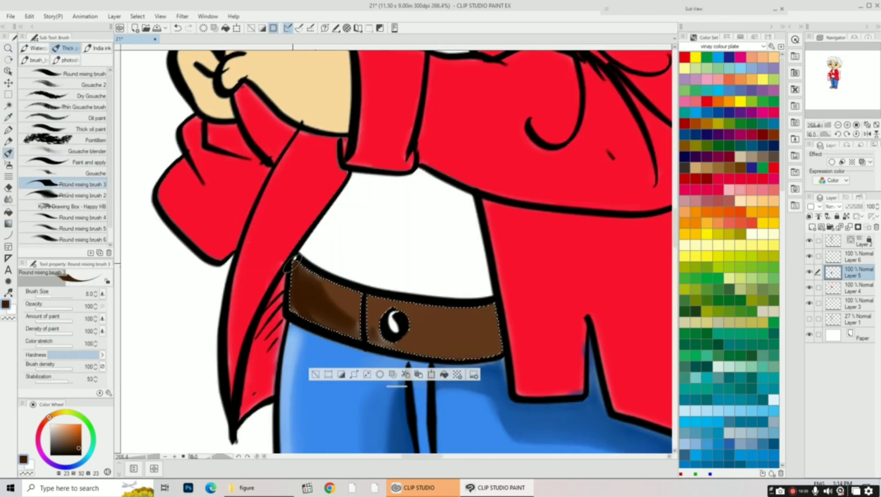
{"action": "mouse_move", "coordinate": [497, 357]}
{"action": "left_mouse_down"}
{"action": "mouse_move", "coordinate": [402, 351]}
{"action": "mouse_move", "coordinate": [359, 322]}
{"action": "left_mouse_up"}
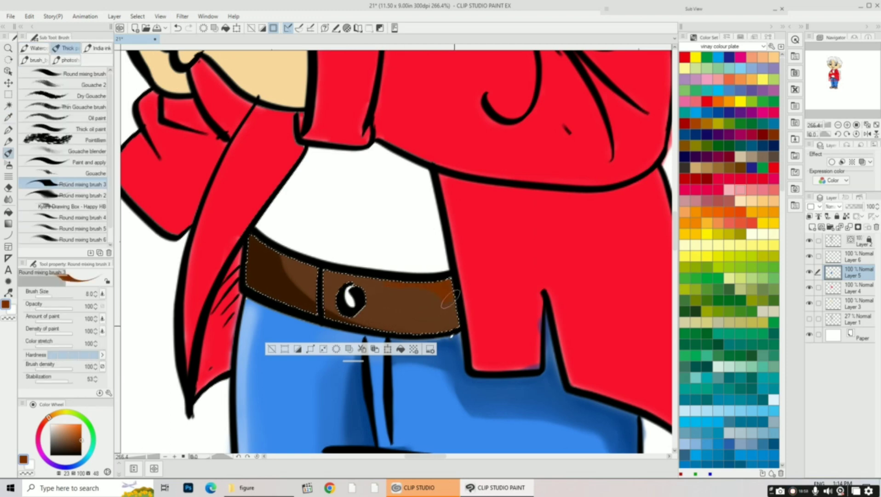
{"action": "left_click", "coordinate": [358, 322], "text": "alt"}
{"action": "key", "text": "b"}
{"action": "mouse_move", "coordinate": [453, 295]}
{"action": "left_mouse_down"}
{"action": "mouse_move", "coordinate": [428, 306]}
{"action": "mouse_move", "coordinate": [382, 306]}
{"action": "left_mouse_up"}
{"action": "scroll", "coordinate": [399, 248], "scroll_direction": "down", "scroll_amount": 2}
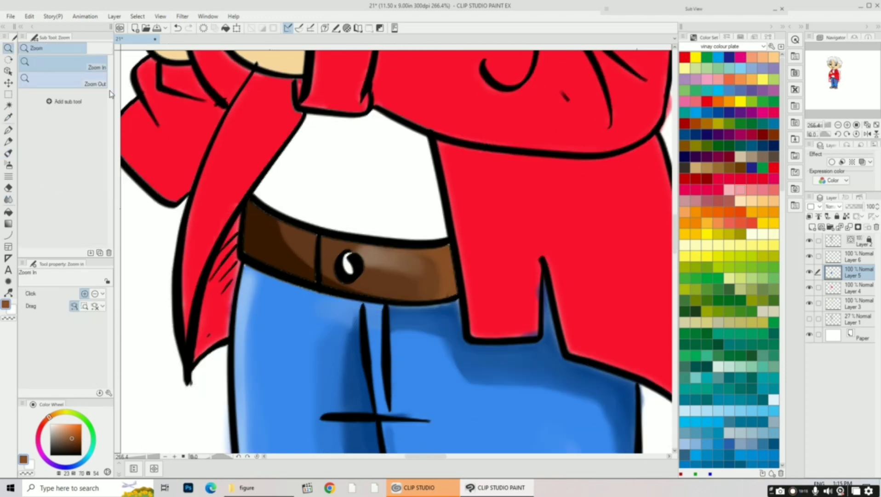
{"action": "key", "text": "ctrl+d"}
{"action": "scroll", "coordinate": [399, 249], "scroll_direction": "down", "scroll_amount": 10}
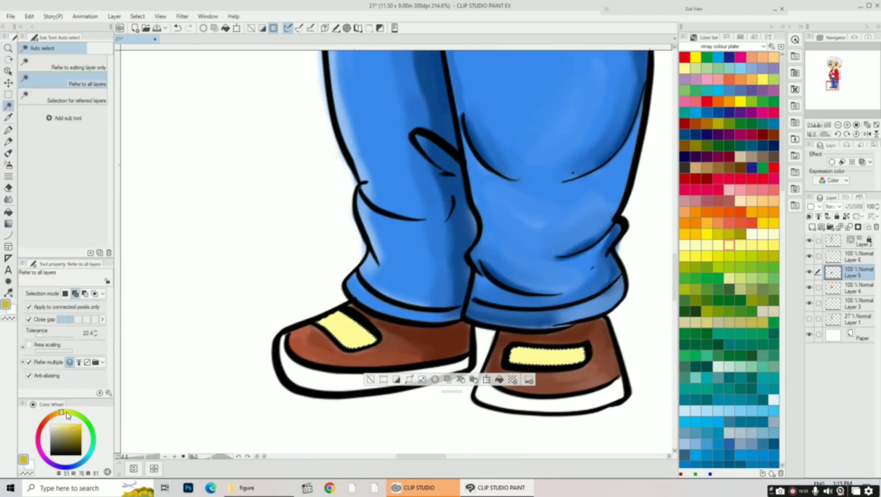
Step: Paint the shoe straps a brighter, deeper yellow and drop the selection
{"action": "key", "text": "i"}
{"action": "left_click", "coordinate": [79, 427]}
{"action": "key", "text": "b"}
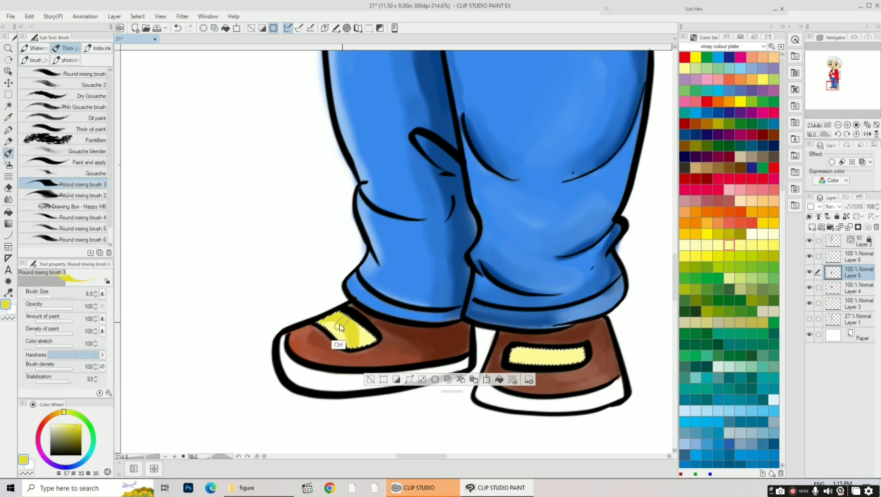
{"action": "left_click_drag", "start_coordinate": [515, 354], "coordinate": [579, 355]}
{"action": "key", "text": "j"}
{"action": "key", "text": "ctrl+d"}
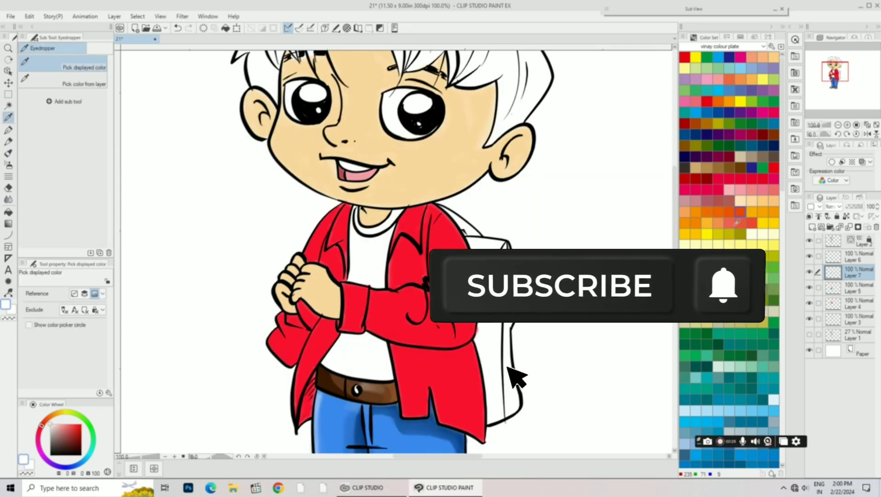
Step: Paint the T-shirt yellow and blend light highlights into it
{"action": "key", "text": "i"}
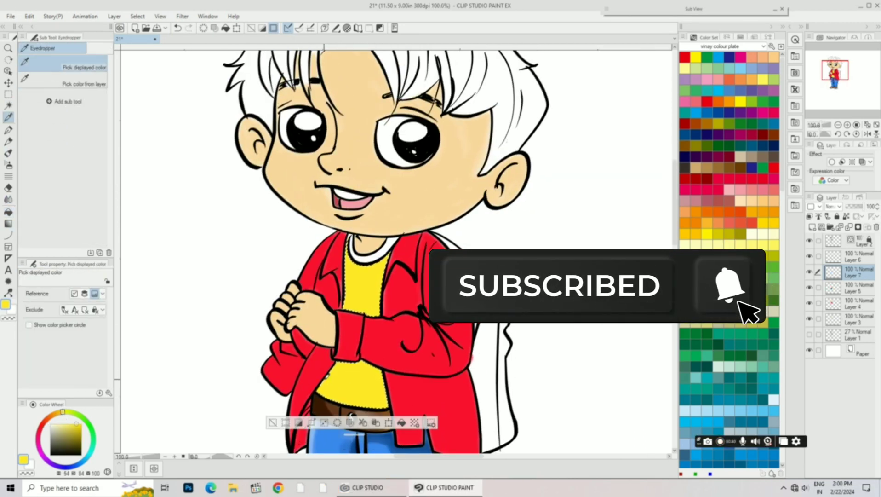
{"action": "key", "text": "b"}
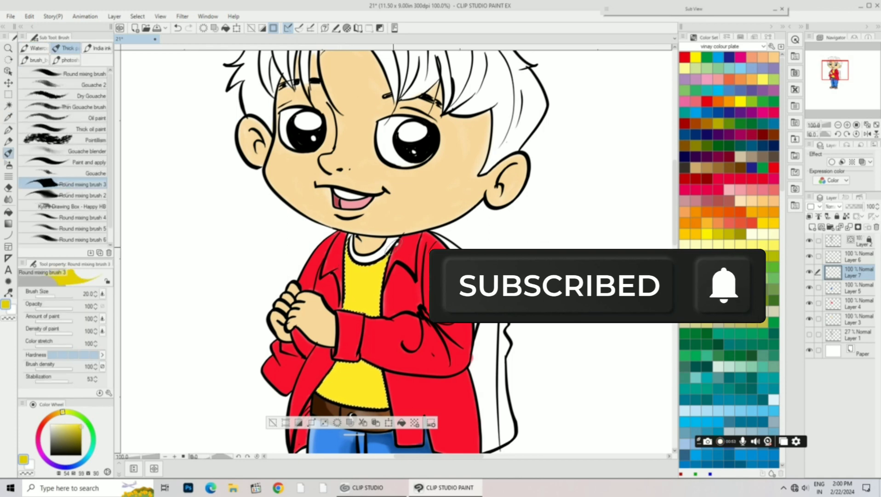
{"action": "scroll", "coordinate": [361, 253], "scroll_direction": "down", "scroll_amount": 3}
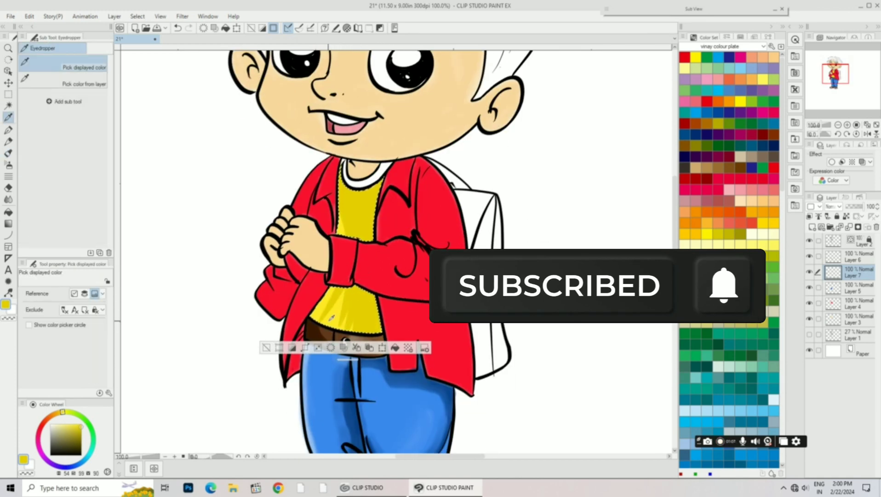
{"action": "scroll", "coordinate": [349, 331], "scroll_direction": "up", "scroll_amount": 1}
{"action": "scroll", "coordinate": [343, 318], "scroll_direction": "up", "scroll_amount": 2}
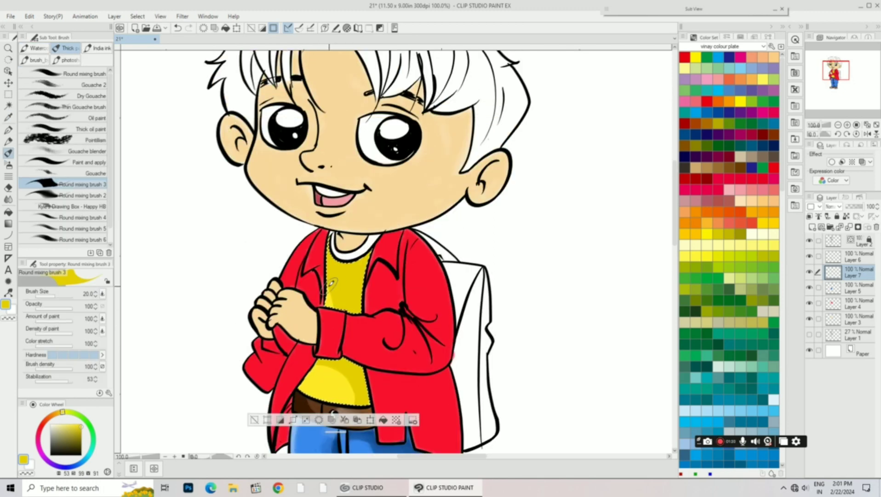
{"action": "scroll", "coordinate": [343, 282], "scroll_direction": "down", "scroll_amount": 3}
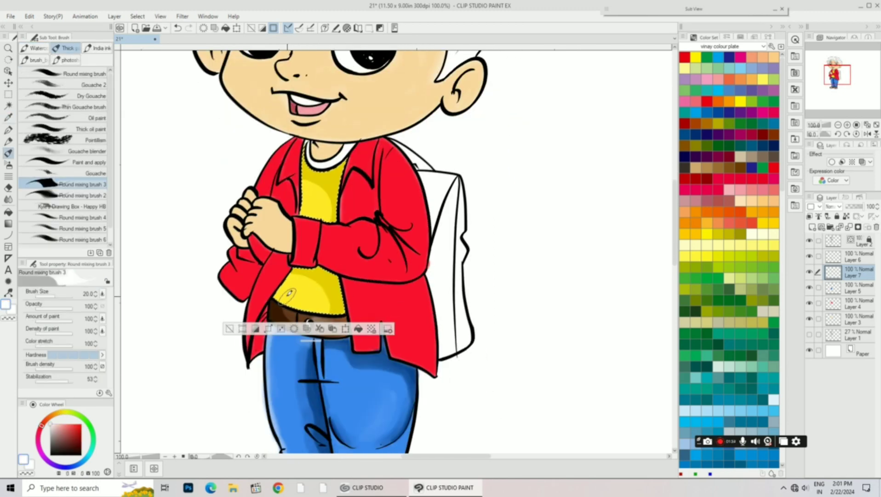
{"action": "key", "text": "j"}
{"action": "left_click_drag", "start_coordinate": [300, 300], "coordinate": [300, 287]}
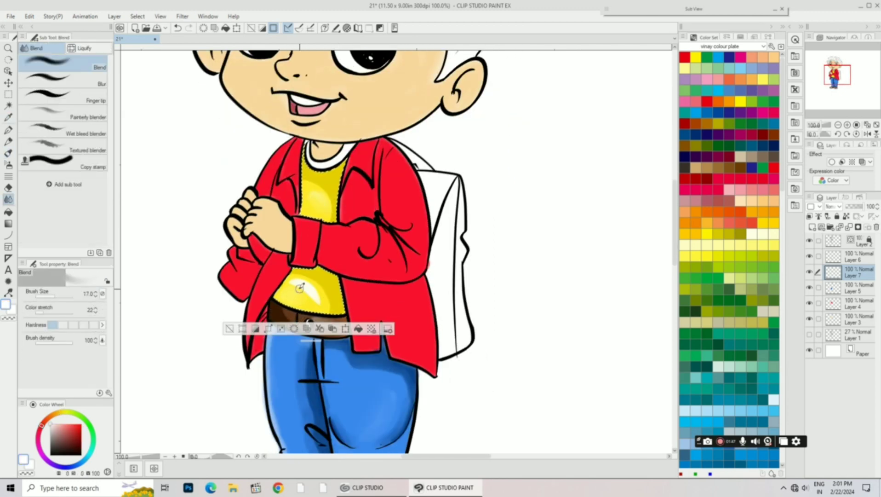
Step: Add pale white highlights on the jeans' legs, right knee and cuff
{"action": "scroll", "coordinate": [308, 308], "scroll_direction": "down", "scroll_amount": 1}
{"action": "scroll", "coordinate": [308, 307], "scroll_direction": "down", "scroll_amount": 2}
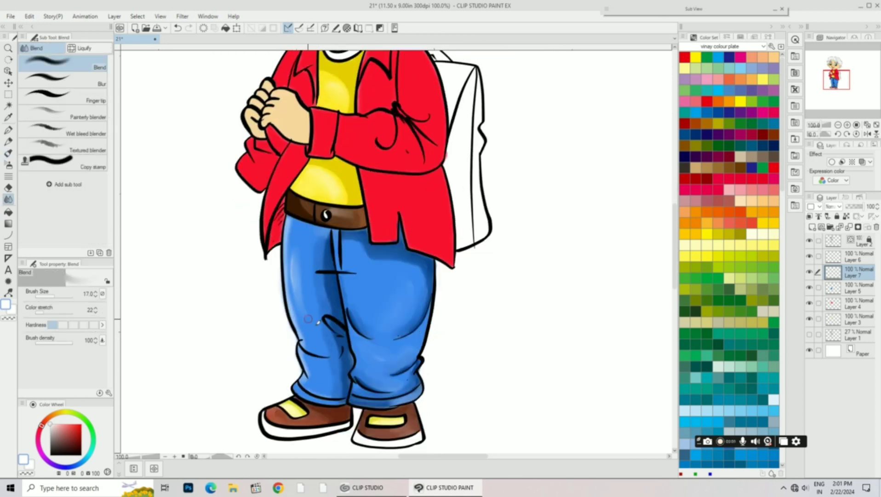
{"action": "scroll", "coordinate": [315, 320], "scroll_direction": "down", "scroll_amount": 1}
{"action": "left_click_drag", "start_coordinate": [400, 255], "coordinate": [394, 275]}
{"action": "left_click_drag", "start_coordinate": [350, 266], "coordinate": [359, 279]}
{"action": "left_click_drag", "start_coordinate": [303, 313], "coordinate": [299, 318]}
{"action": "left_click_drag", "start_coordinate": [361, 326], "coordinate": [352, 332]}
{"action": "left_click_drag", "start_coordinate": [397, 307], "coordinate": [390, 317]}
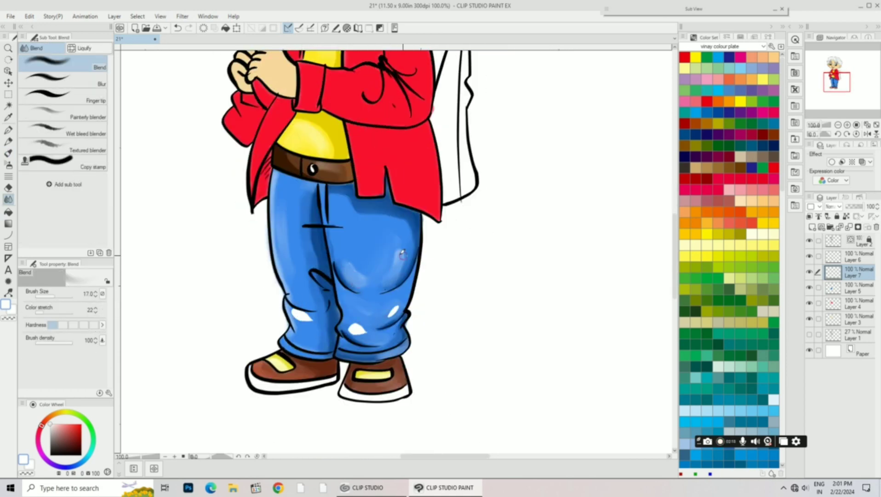
{"action": "scroll", "coordinate": [402, 254], "scroll_direction": "down", "scroll_amount": 1}
{"action": "left_click_drag", "start_coordinate": [355, 286], "coordinate": [375, 296]}
{"action": "scroll", "coordinate": [309, 275], "scroll_direction": "up", "scroll_amount": 5}
{"action": "scroll", "coordinate": [332, 274], "scroll_direction": "down", "scroll_amount": 4}
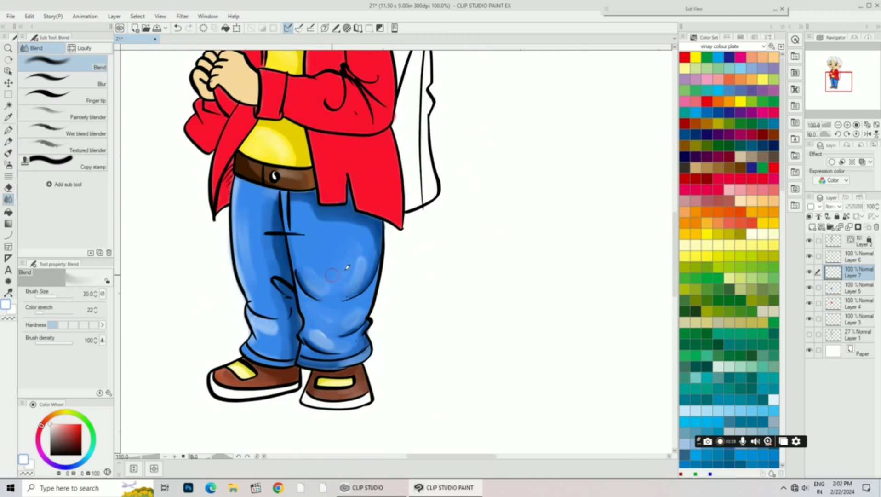
{"action": "scroll", "coordinate": [335, 339], "scroll_direction": "up", "scroll_amount": 5}
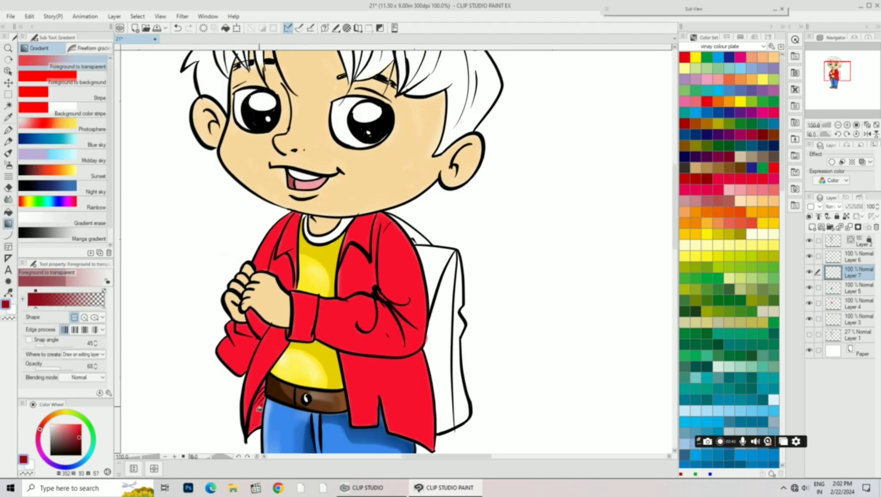
Step: Paint darker red shadows into the jacket's folds on Layer 4
{"action": "key", "text": "b"}
{"action": "scroll", "coordinate": [322, 276], "scroll_direction": "down", "scroll_amount": 3}
{"action": "scroll", "coordinate": [322, 276], "scroll_direction": "up", "scroll_amount": 2}
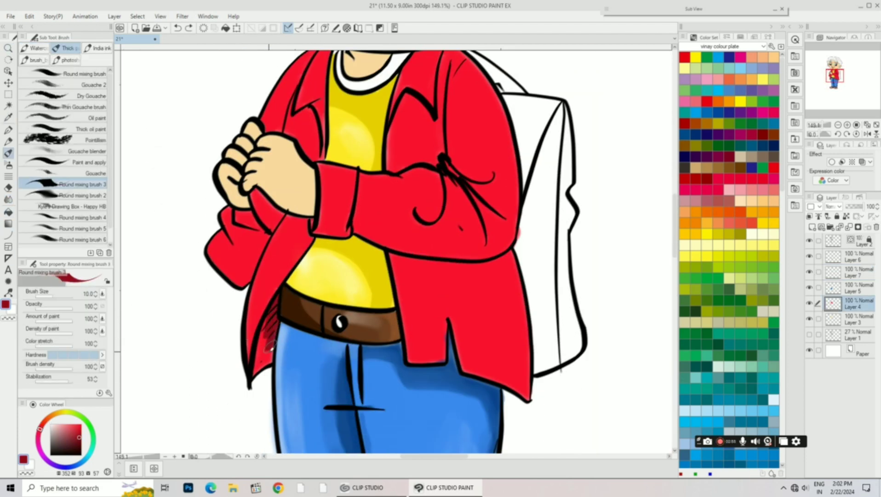
{"action": "scroll", "coordinate": [272, 341], "scroll_direction": "up", "scroll_amount": 3}
{"action": "left_click_drag", "start_coordinate": [304, 328], "coordinate": [188, 381]}
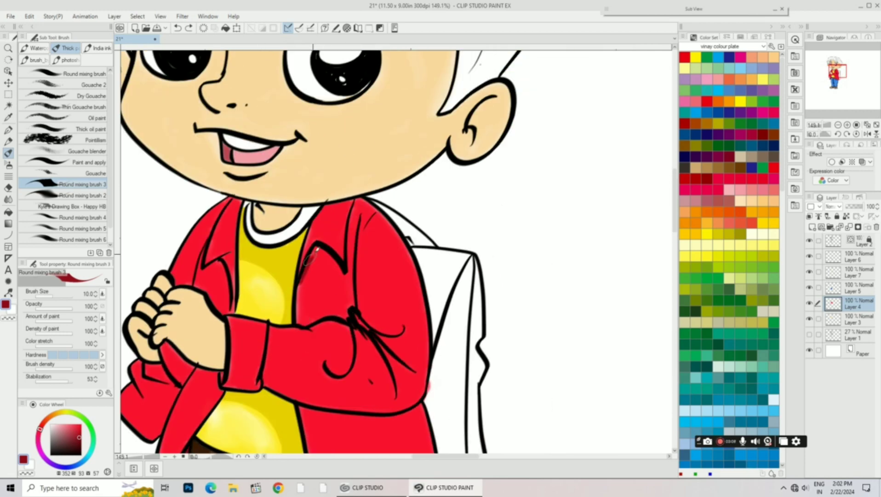
{"action": "mouse_move", "coordinate": [350, 236]}
{"action": "left_mouse_down"}
{"action": "mouse_move", "coordinate": [332, 242]}
{"action": "mouse_move", "coordinate": [320, 293]}
{"action": "mouse_move", "coordinate": [276, 284]}
{"action": "mouse_move", "coordinate": [261, 247]}
{"action": "left_mouse_up"}
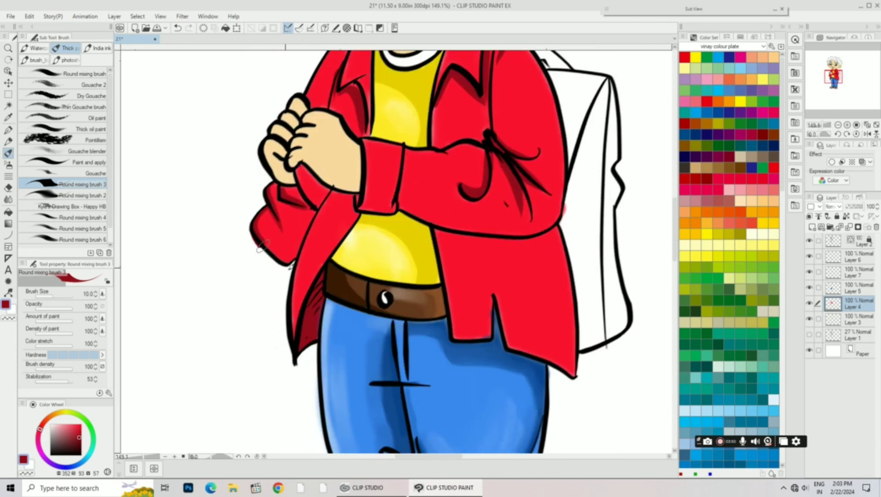
{"action": "mouse_move", "coordinate": [361, 195]}
{"action": "left_mouse_down"}
{"action": "mouse_move", "coordinate": [339, 198]}
{"action": "mouse_move", "coordinate": [326, 170]}
{"action": "left_mouse_up"}
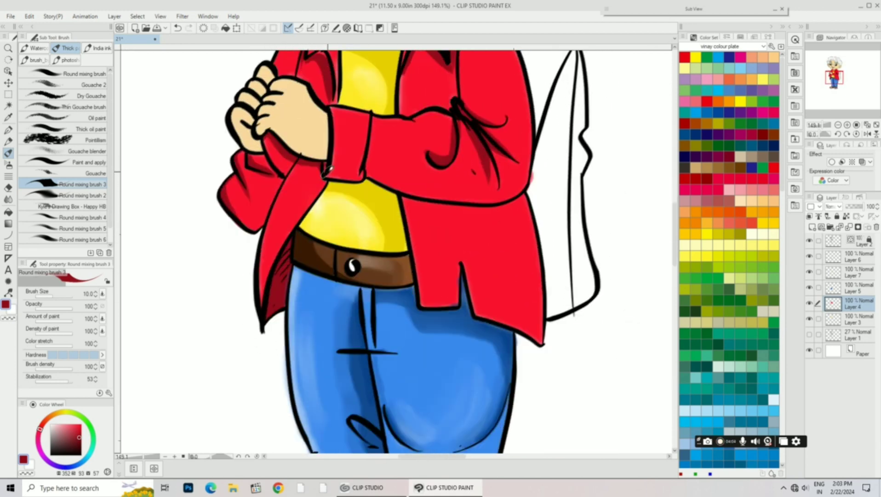
{"action": "left_click_drag", "start_coordinate": [329, 109], "coordinate": [261, 199]}
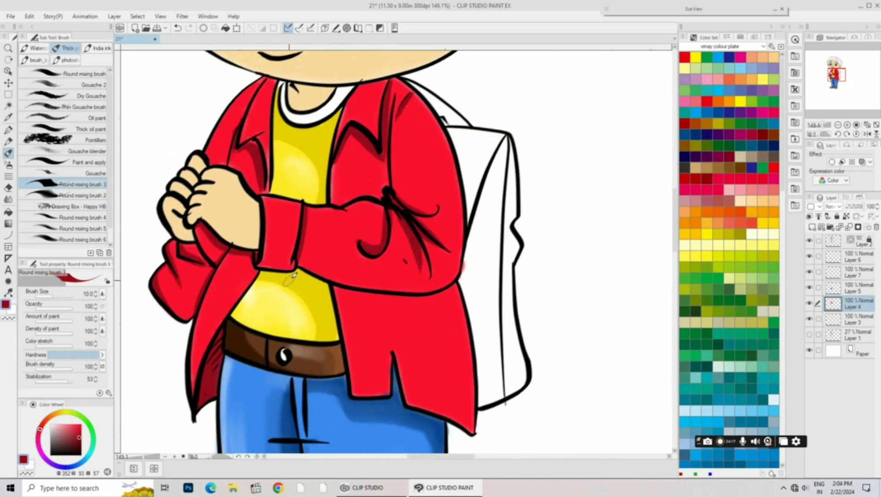
{"action": "mouse_move", "coordinate": [292, 276]}
{"action": "left_mouse_down"}
{"action": "mouse_move", "coordinate": [254, 285]}
{"action": "mouse_move", "coordinate": [277, 210]}
{"action": "left_mouse_up"}
Step: Add a white highlight on the jacket's lower right and soften it with Blend
{"action": "mouse_move", "coordinate": [354, 222]}
{"action": "left_mouse_down"}
{"action": "mouse_move", "coordinate": [411, 193]}
{"action": "mouse_move", "coordinate": [439, 214]}
{"action": "mouse_move", "coordinate": [380, 272]}
{"action": "left_mouse_up"}
{"action": "left_click", "coordinate": [529, 230], "text": "alt"}
{"action": "left_click_drag", "start_coordinate": [431, 283], "coordinate": [436, 357]}
{"action": "mouse_move", "coordinate": [408, 315]}
{"action": "left_mouse_down"}
{"action": "mouse_move", "coordinate": [432, 339]}
{"action": "mouse_move", "coordinate": [442, 377]}
{"action": "mouse_move", "coordinate": [405, 285]}
{"action": "mouse_move", "coordinate": [402, 329]}
{"action": "left_mouse_up"}
{"action": "key", "text": "j"}
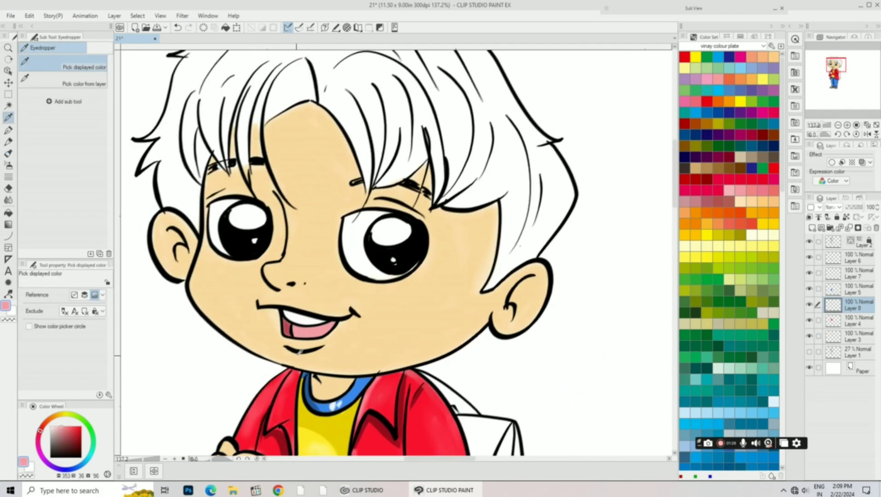
Step: Zoom out to the whole head and add a new raster layer (Layer 9) for the hair
{"action": "key", "text": "b"}
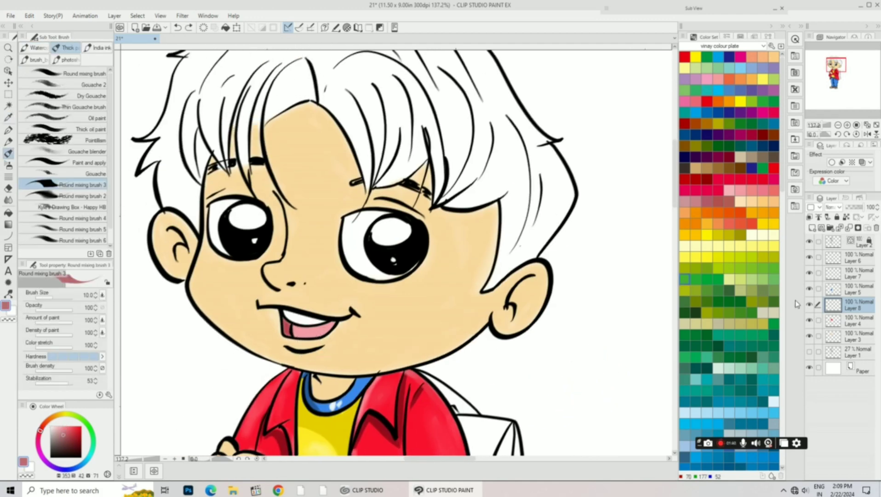
{"action": "left_click", "coordinate": [325, 331], "text": "ctrl+shift"}
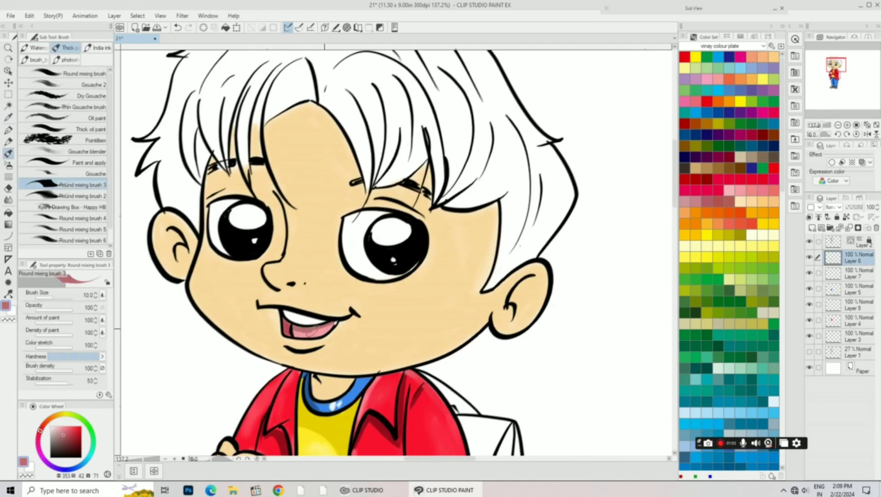
{"action": "left_click_drag", "start_coordinate": [324, 329], "coordinate": [313, 348]}
{"action": "key", "text": "c"}
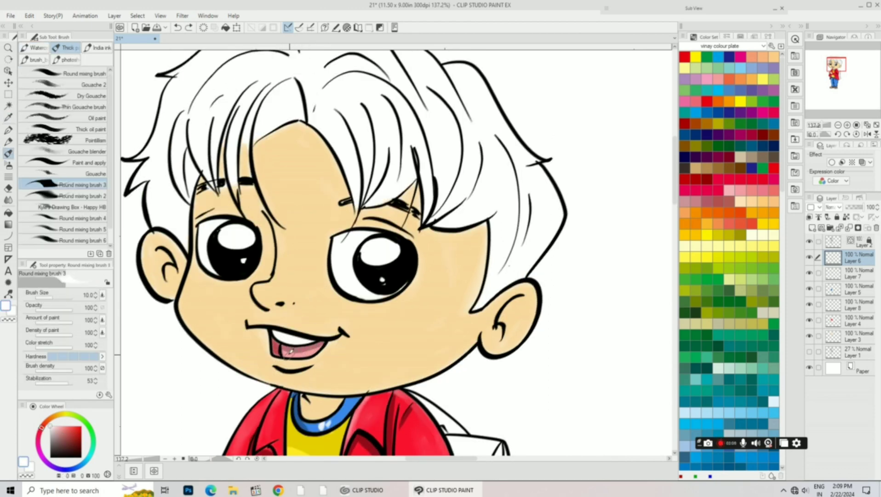
{"action": "left_click", "coordinate": [331, 211], "text": "alt"}
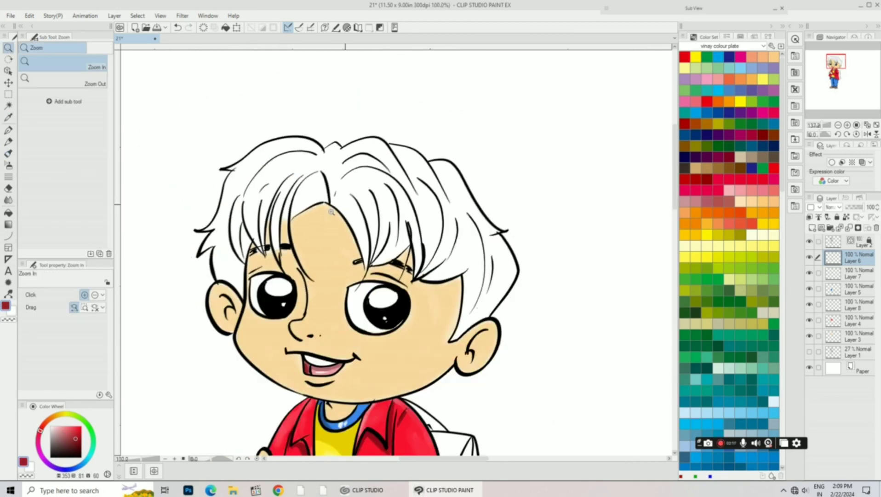
{"action": "key", "text": "ctrl+shift+n"}
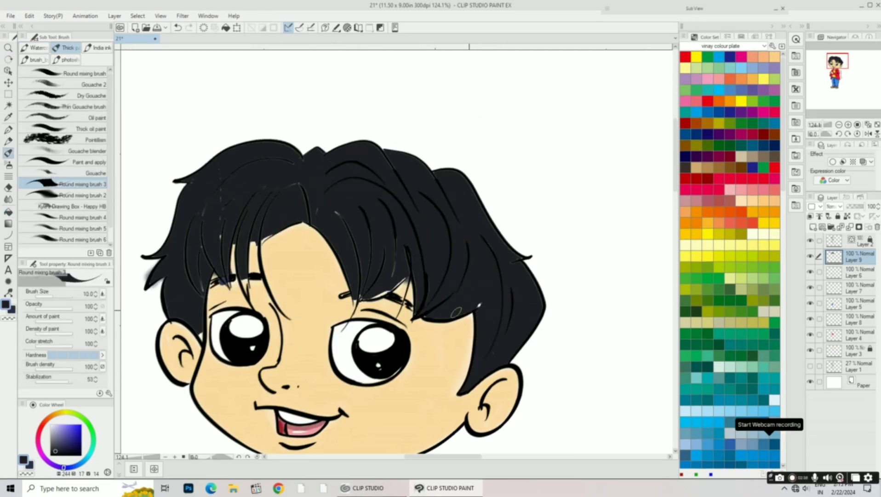
Step: Paint grey highlight strokes across the left, middle, right and top of the hair
{"action": "scroll", "coordinate": [225, 317], "scroll_direction": "up", "scroll_amount": 2}
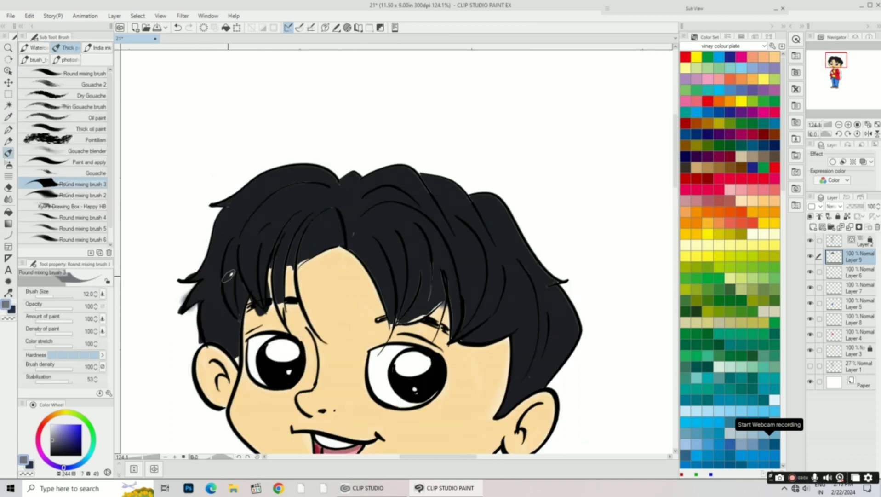
{"action": "left_click_drag", "start_coordinate": [237, 241], "coordinate": [226, 295]}
{"action": "left_click_drag", "start_coordinate": [276, 191], "coordinate": [247, 276]}
{"action": "left_click_drag", "start_coordinate": [297, 217], "coordinate": [283, 251]}
{"action": "left_click_drag", "start_coordinate": [338, 213], "coordinate": [343, 246]}
{"action": "left_click_drag", "start_coordinate": [357, 202], "coordinate": [405, 191]}
{"action": "left_click_drag", "start_coordinate": [366, 236], "coordinate": [389, 287]}
{"action": "mouse_move", "coordinate": [396, 229]}
{"action": "left_mouse_down"}
{"action": "mouse_move", "coordinate": [408, 283]}
{"action": "mouse_move", "coordinate": [429, 269]}
{"action": "left_mouse_up"}
{"action": "left_click_drag", "start_coordinate": [456, 218], "coordinate": [474, 278]}
{"action": "left_click_drag", "start_coordinate": [502, 264], "coordinate": [516, 314]}
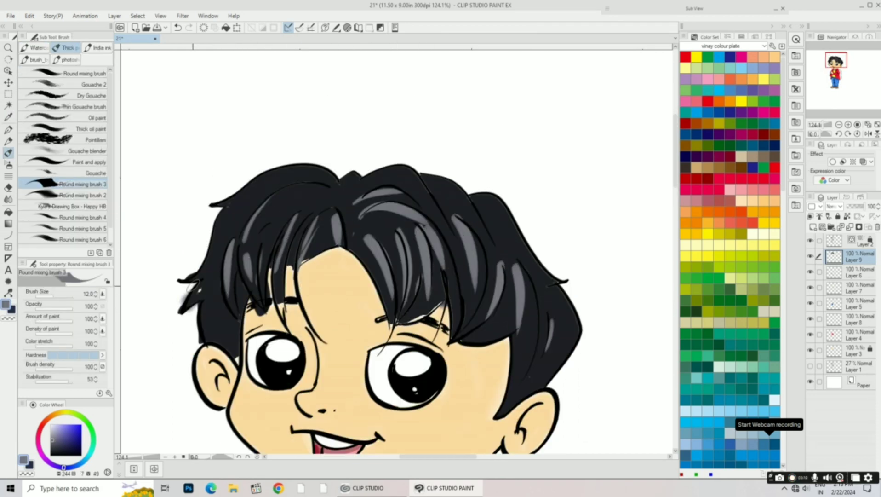
{"action": "mouse_move", "coordinate": [209, 216]}
{"action": "left_mouse_down"}
{"action": "mouse_move", "coordinate": [317, 175]}
{"action": "mouse_move", "coordinate": [448, 184]}
{"action": "mouse_move", "coordinate": [511, 244]}
{"action": "left_mouse_up"}
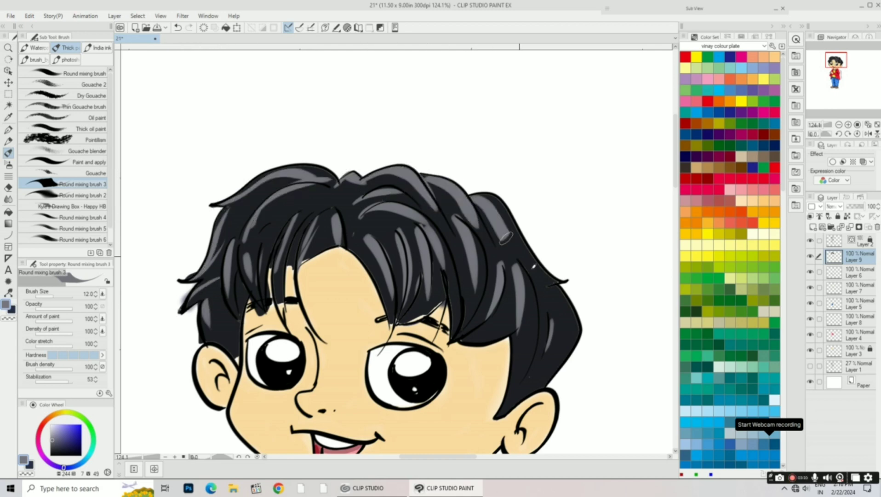
{"action": "mouse_move", "coordinate": [513, 295]}
{"action": "left_mouse_down"}
{"action": "mouse_move", "coordinate": [440, 261]}
{"action": "mouse_move", "coordinate": [470, 253]}
{"action": "left_mouse_up"}
Step: Add a few more grey highlights and blend them smoothly into the black hair
{"action": "key", "text": "j"}
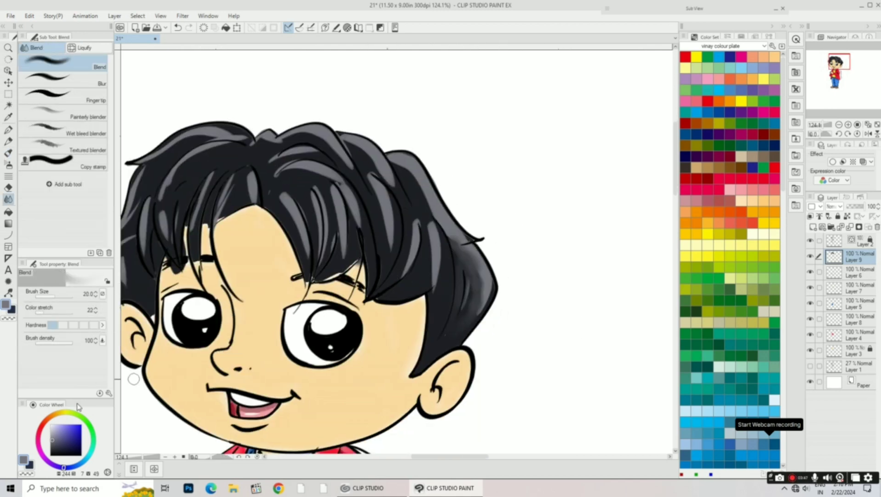
{"action": "key", "text": "b"}
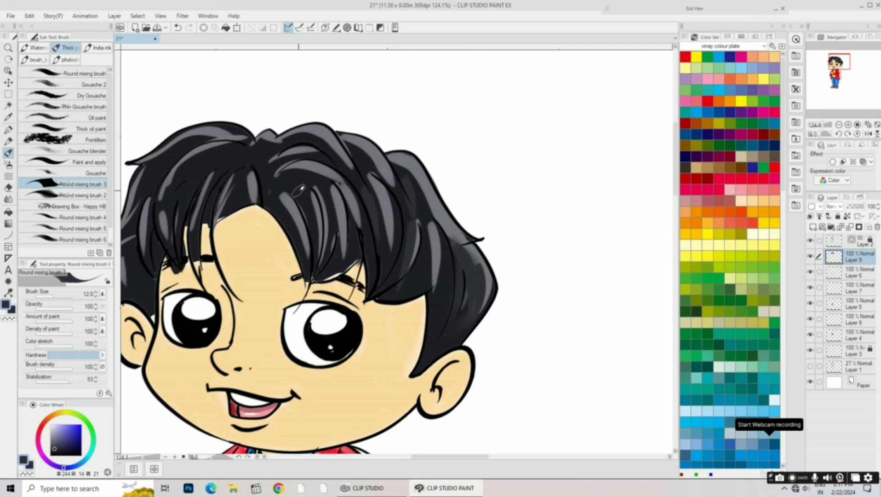
{"action": "left_click_drag", "start_coordinate": [156, 234], "coordinate": [194, 241]}
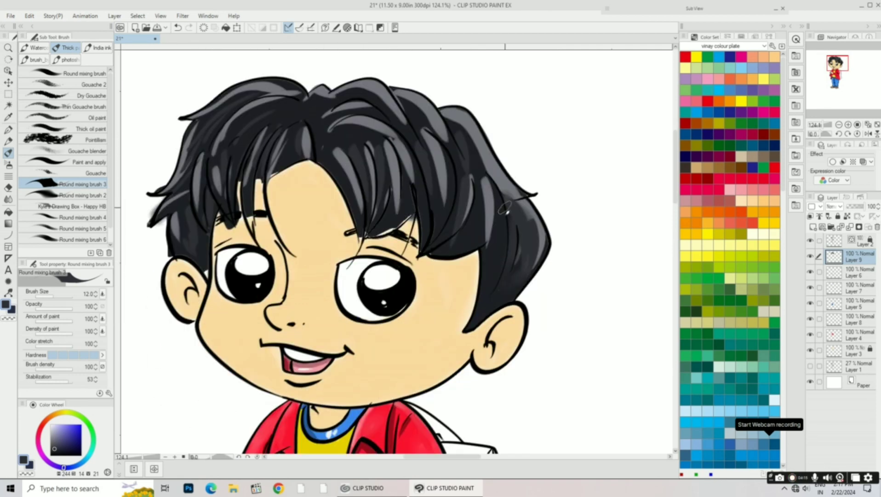
{"action": "key", "text": "j"}
{"action": "mouse_move", "coordinate": [384, 215]}
{"action": "left_mouse_down"}
{"action": "mouse_move", "coordinate": [354, 207]}
{"action": "mouse_move", "coordinate": [313, 230]}
{"action": "mouse_move", "coordinate": [195, 185]}
{"action": "left_mouse_up"}
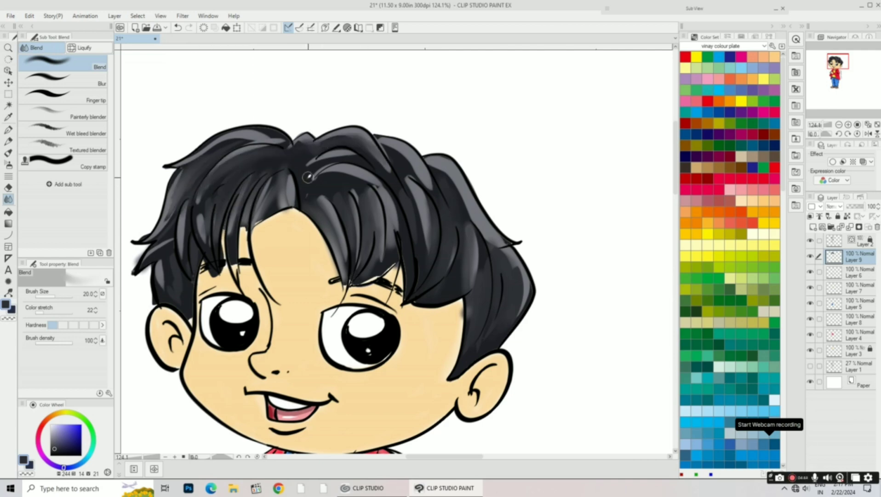
{"action": "scroll", "coordinate": [450, 258], "scroll_direction": "down", "scroll_amount": 10}
{"action": "scroll", "coordinate": [450, 259], "scroll_direction": "up", "scroll_amount": 5}
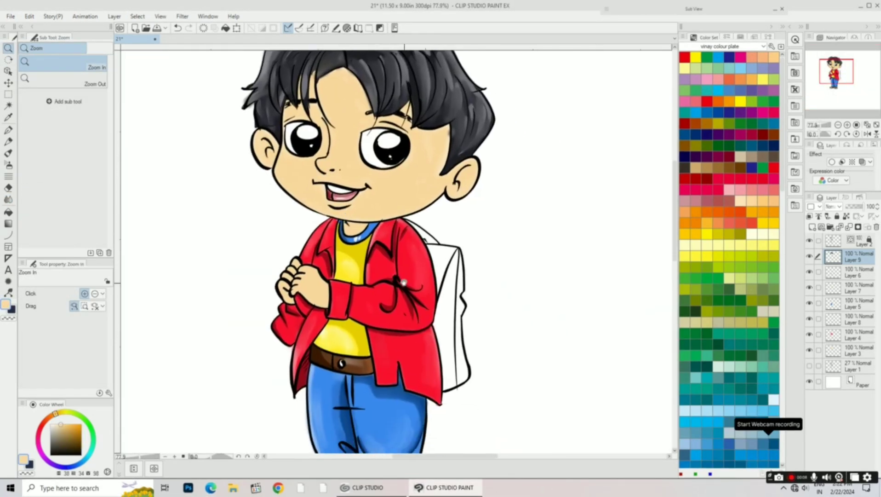
Step: Colour the backpack navy on Layer 10, blend lighter shading, and deselect
{"action": "left_click", "coordinate": [837, 272]}
{"action": "key", "text": "i"}
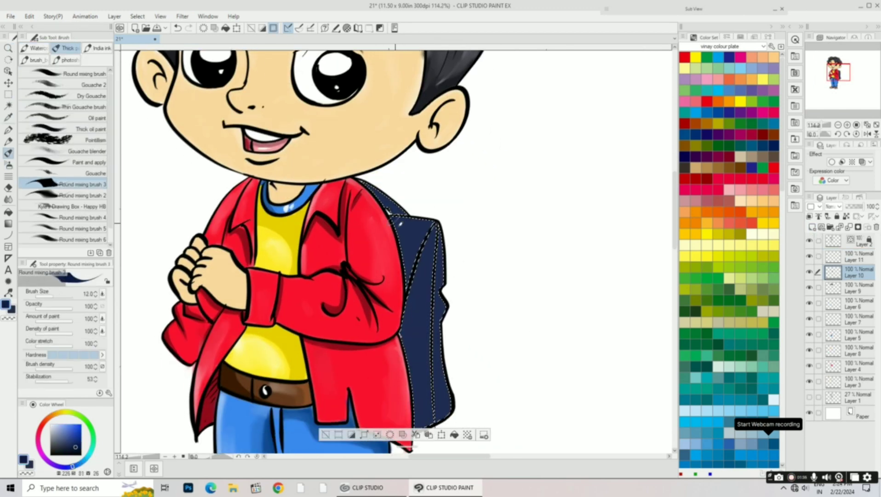
{"action": "scroll", "coordinate": [390, 212], "scroll_direction": "down", "scroll_amount": 2}
{"action": "scroll", "coordinate": [420, 171], "scroll_direction": "up", "scroll_amount": 1}
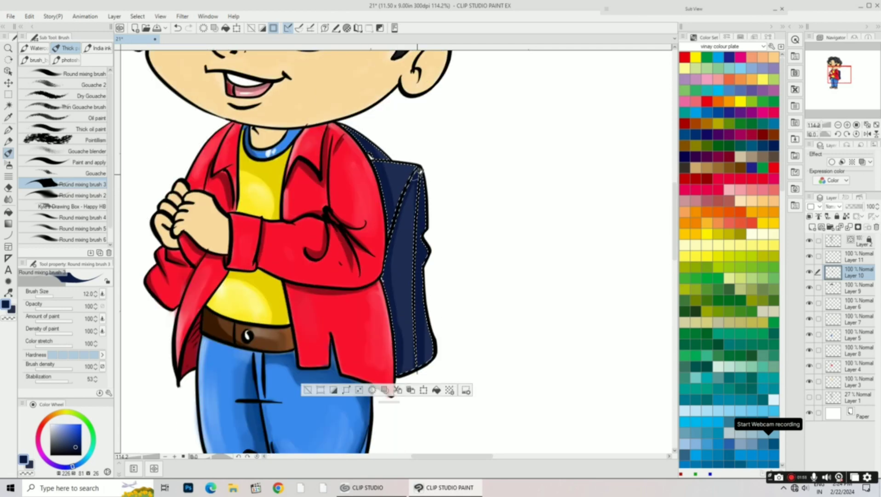
{"action": "left_click_drag", "start_coordinate": [420, 171], "coordinate": [392, 252]}
{"action": "key", "text": "j"}
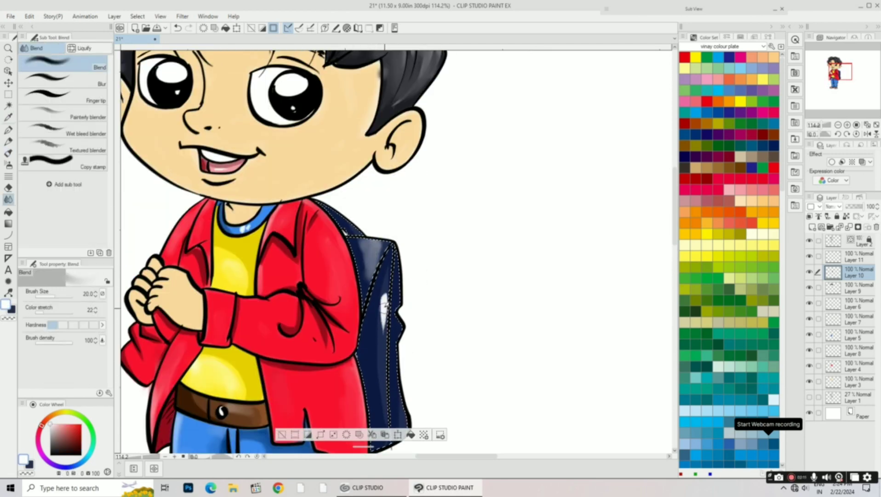
{"action": "scroll", "coordinate": [391, 322], "scroll_direction": "down", "scroll_amount": 2}
{"action": "key", "text": "ctrl+d"}
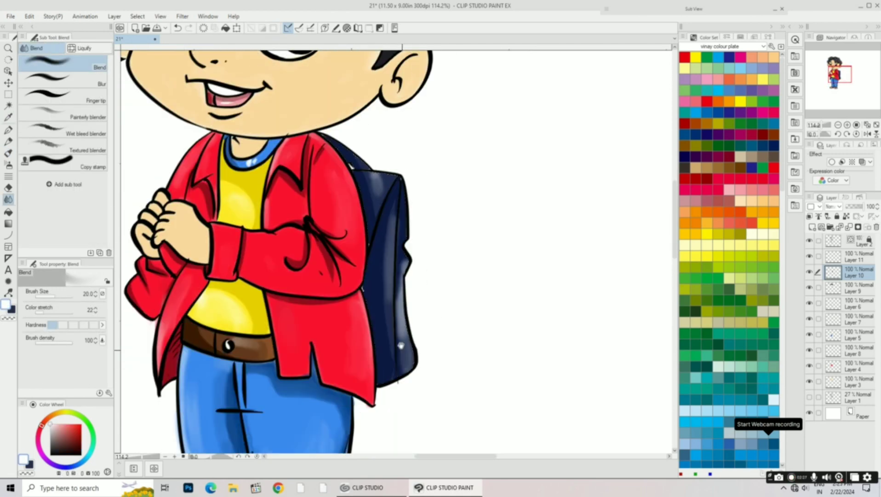
{"action": "mouse_move", "coordinate": [400, 345]}
{"action": "left_mouse_down"}
{"action": "mouse_move", "coordinate": [341, 361]}
{"action": "mouse_move", "coordinate": [395, 242]}
{"action": "left_mouse_up"}
{"action": "key", "text": "b"}
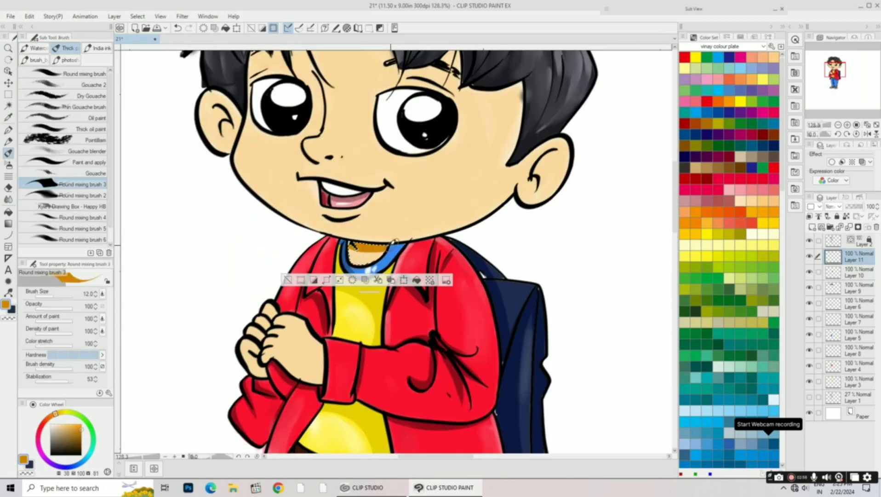
Step: Shade the left ear orange and paint skin tan near the lip
{"action": "key", "text": "ctrl+d"}
{"action": "scroll", "coordinate": [401, 249], "scroll_direction": "up", "scroll_amount": 3}
{"action": "scroll", "coordinate": [400, 249], "scroll_direction": "right", "scroll_amount": 4}
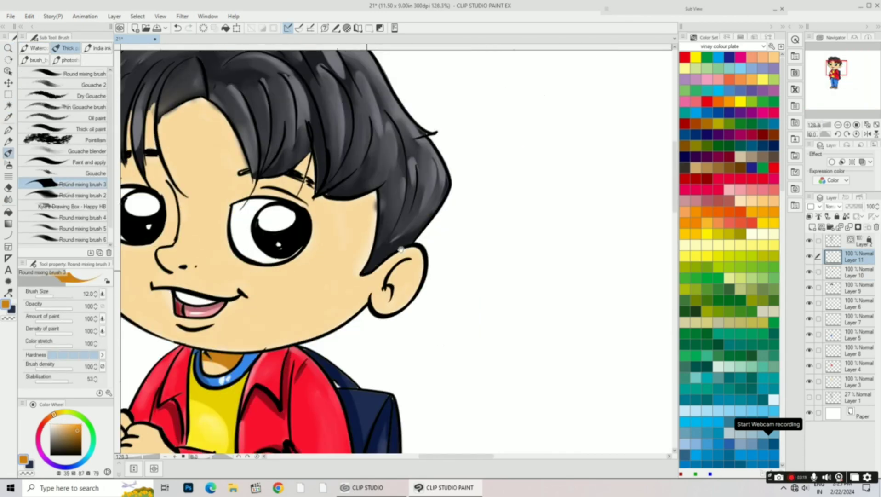
{"action": "scroll", "coordinate": [409, 262], "scroll_direction": "left", "scroll_amount": 5}
{"action": "scroll", "coordinate": [408, 262], "scroll_direction": "up", "scroll_amount": 1}
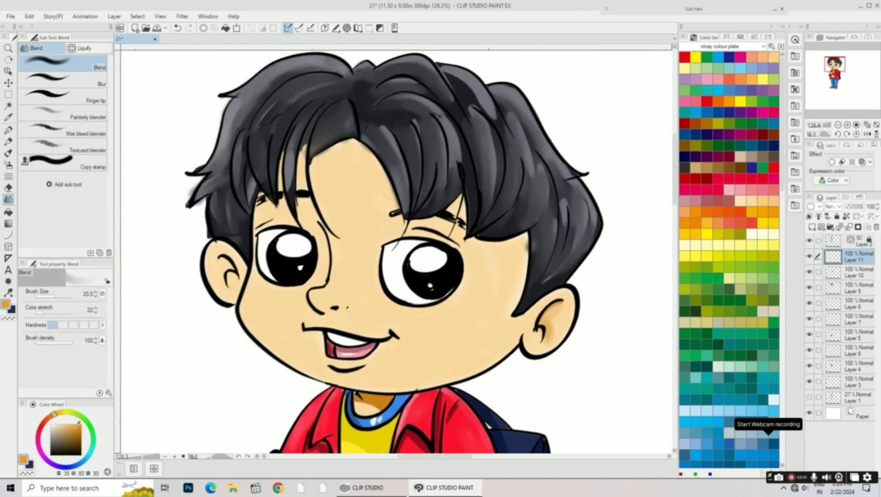
{"action": "mouse_move", "coordinate": [221, 267]}
{"action": "left_mouse_down"}
{"action": "mouse_move", "coordinate": [228, 279]}
{"action": "mouse_move", "coordinate": [182, 276]}
{"action": "left_mouse_up"}
{"action": "scroll", "coordinate": [277, 257], "scroll_direction": "down", "scroll_amount": 3}
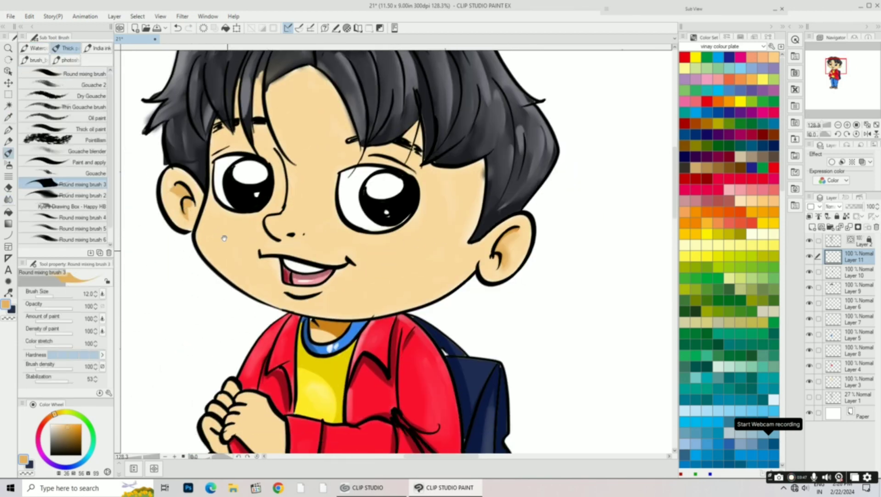
{"action": "left_click", "coordinate": [295, 230], "text": "alt"}
{"action": "left_click_drag", "start_coordinate": [264, 237], "coordinate": [293, 236]}
Step: Soften the upper-lip line with tan, blend the skin shading, and sample a light pink
{"action": "scroll", "coordinate": [252, 196], "scroll_direction": "up", "scroll_amount": 3}
{"action": "scroll", "coordinate": [252, 195], "scroll_direction": "left", "scroll_amount": 1}
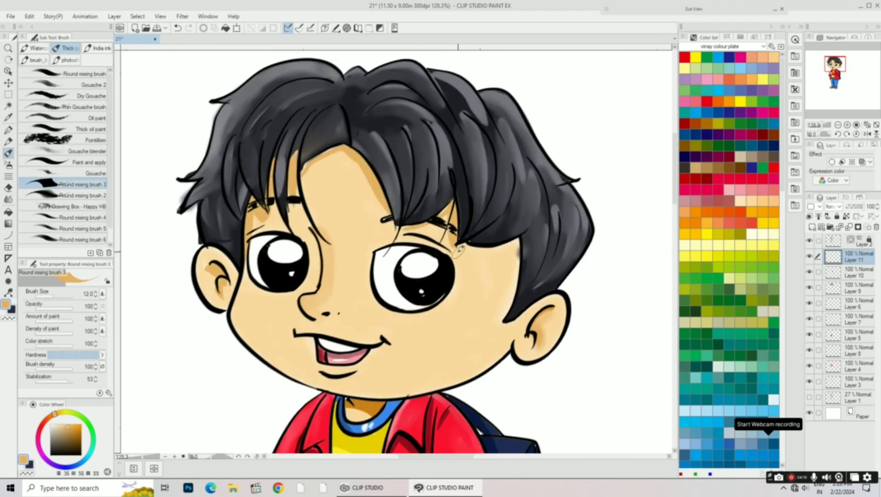
{"action": "scroll", "coordinate": [460, 242], "scroll_direction": "down", "scroll_amount": 2}
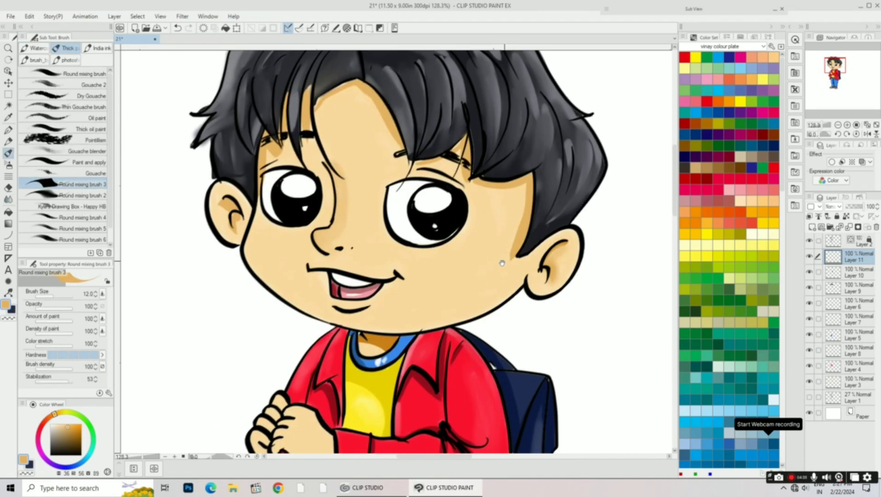
{"action": "scroll", "coordinate": [437, 262], "scroll_direction": "left", "scroll_amount": 1}
{"action": "left_click_drag", "start_coordinate": [344, 282], "coordinate": [416, 286]}
{"action": "key", "text": "j"}
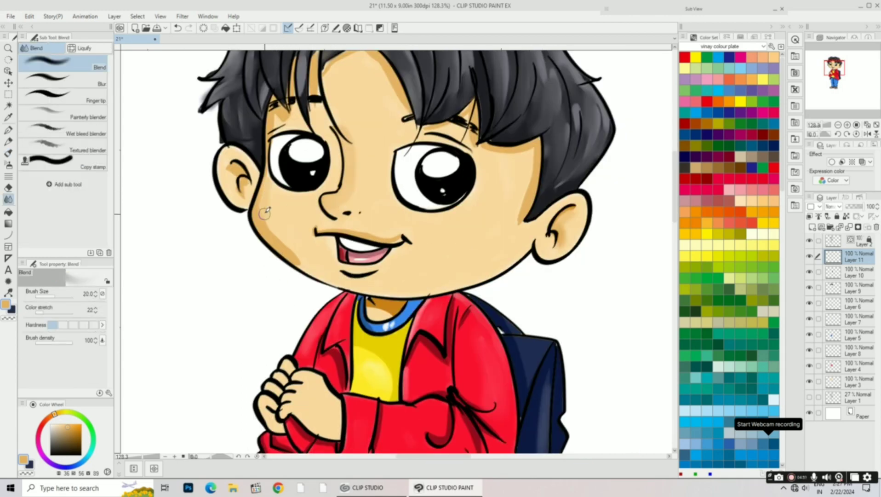
{"action": "scroll", "coordinate": [420, 279], "scroll_direction": "right", "scroll_amount": 3}
{"action": "scroll", "coordinate": [419, 279], "scroll_direction": "up", "scroll_amount": 2}
{"action": "scroll", "coordinate": [419, 280], "scroll_direction": "left", "scroll_amount": 1}
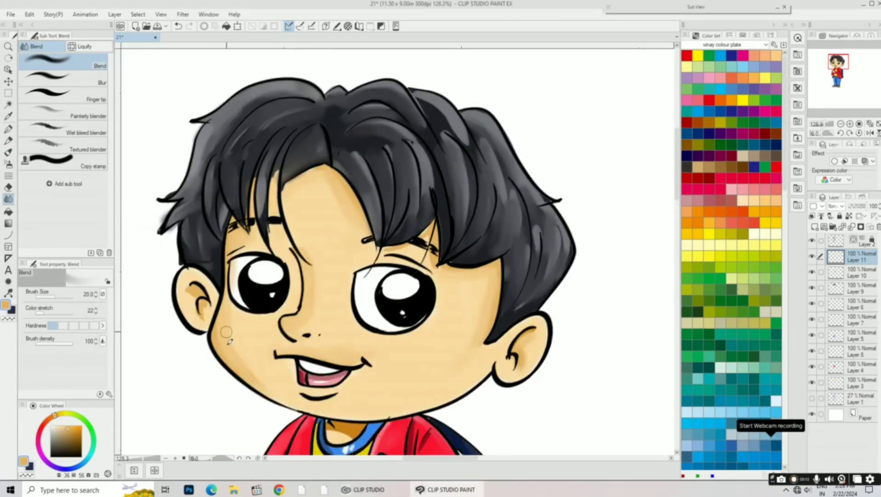
{"action": "scroll", "coordinate": [226, 332], "scroll_direction": "right", "scroll_amount": 2}
{"action": "scroll", "coordinate": [226, 332], "scroll_direction": "left", "scroll_amount": 3}
{"action": "key", "text": "i"}
{"action": "left_click", "coordinate": [57, 428]}
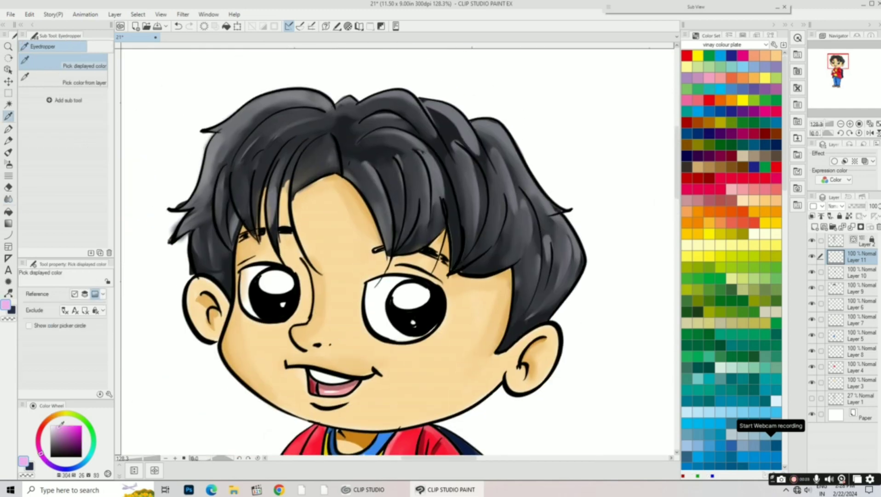
Step: Paint light pink blush on both cheeks, blend it smooth, and erase stray strokes
{"action": "key", "text": "b"}
{"action": "left_click_drag", "start_coordinate": [243, 344], "coordinate": [260, 347]}
{"action": "left_click_drag", "start_coordinate": [403, 372], "coordinate": [427, 374]}
{"action": "key", "text": "j"}
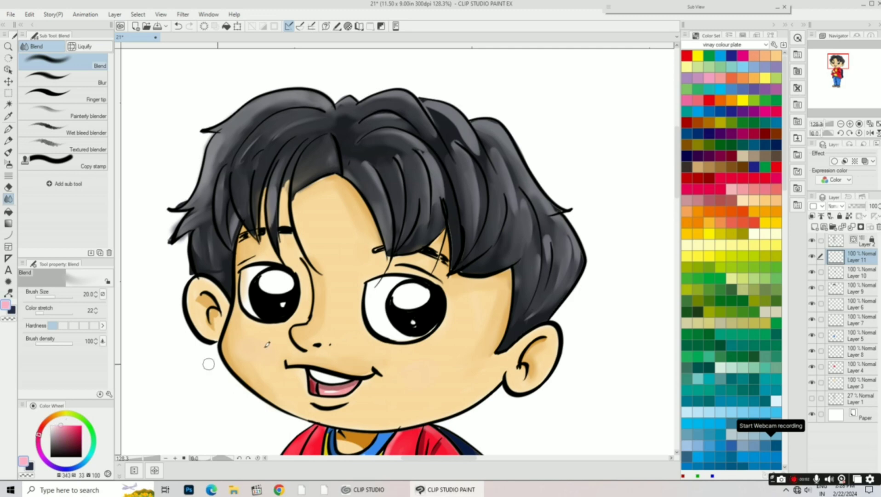
{"action": "key", "text": "b"}
{"action": "left_click_drag", "start_coordinate": [245, 347], "coordinate": [267, 349]}
{"action": "mouse_move", "coordinate": [403, 373]}
{"action": "left_mouse_down"}
{"action": "mouse_move", "coordinate": [426, 374]}
{"action": "mouse_move", "coordinate": [407, 376]}
{"action": "left_mouse_up"}
{"action": "key", "text": "j"}
{"action": "scroll", "coordinate": [261, 354], "scroll_direction": "down", "scroll_amount": 3}
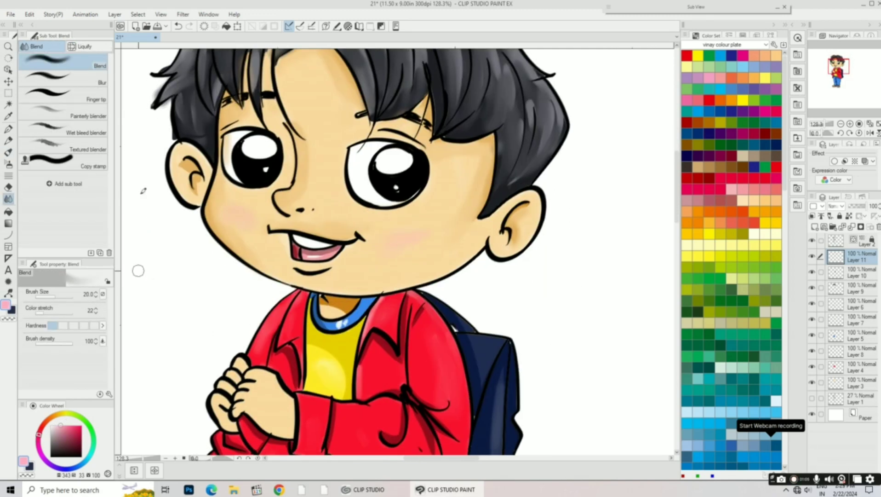
{"action": "scroll", "coordinate": [262, 276], "scroll_direction": "up", "scroll_amount": 5}
{"action": "key", "text": "e"}
{"action": "left_click_drag", "start_coordinate": [184, 276], "coordinate": [416, 273]}
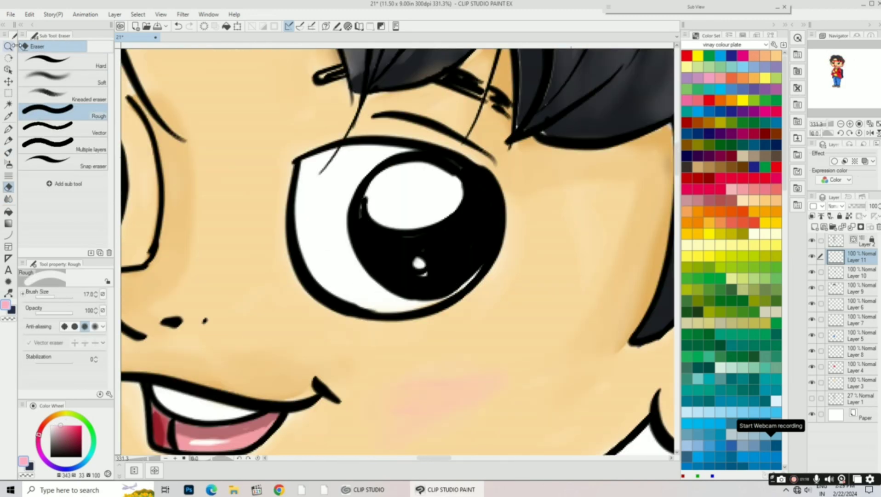
{"action": "key", "text": "ctrl+0"}
Step: Choose a dark colour and handwrite a first attempt at the thanks message below the character
{"action": "left_click", "coordinate": [8, 152]}
{"action": "left_click", "coordinate": [67, 46]}
{"action": "key", "text": "x"}
{"action": "left_click_drag", "start_coordinate": [314, 372], "coordinate": [311, 412]}
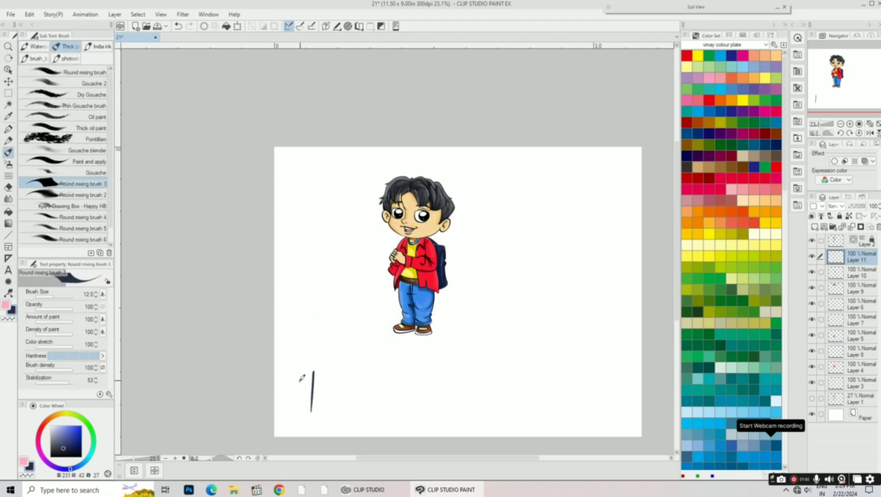
{"action": "left_click_drag", "start_coordinate": [497, 316], "coordinate": [480, 391]}
{"action": "left_click_drag", "start_coordinate": [476, 366], "coordinate": [505, 364]}
{"action": "left_click_drag", "start_coordinate": [514, 341], "coordinate": [545, 335]}
{"action": "left_click_drag", "start_coordinate": [483, 407], "coordinate": [508, 403]}
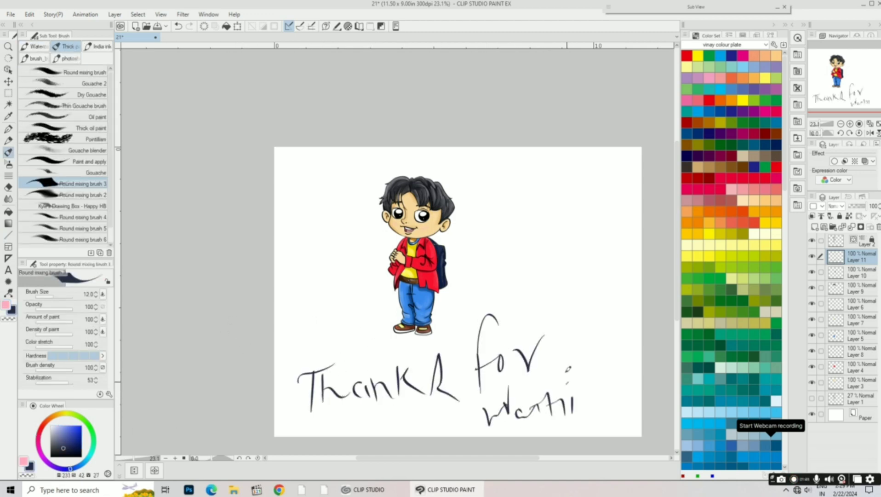
Step: Erase the first handwritten attempt with the eraser
{"action": "key", "text": "e"}
{"action": "left_click_drag", "start_coordinate": [534, 340], "coordinate": [386, 397]}
{"action": "left_click_drag", "start_coordinate": [566, 400], "coordinate": [385, 386]}
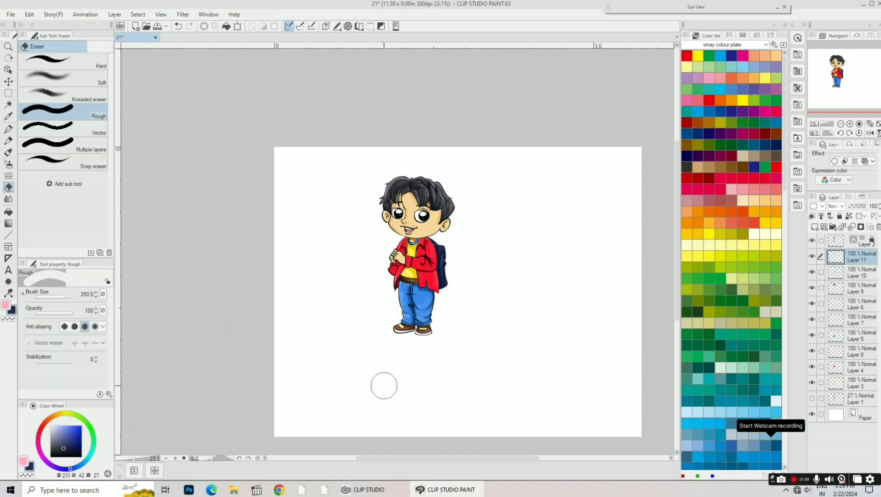
Step: Rewrite the lettering larger with the brush, forming 'Than'
{"action": "key", "text": "b"}
{"action": "left_click_drag", "start_coordinate": [284, 370], "coordinate": [350, 355]}
{"action": "left_click_drag", "start_coordinate": [332, 385], "coordinate": [414, 423]}
{"action": "left_click_drag", "start_coordinate": [417, 405], "coordinate": [457, 373]}
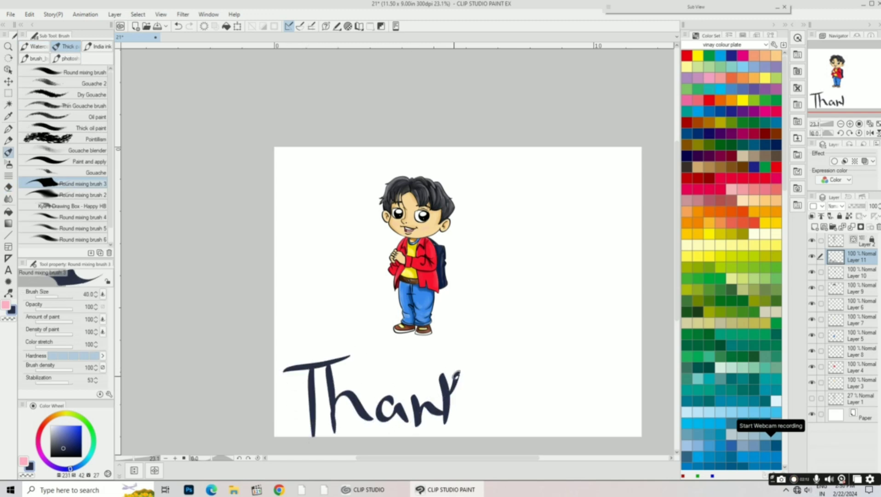